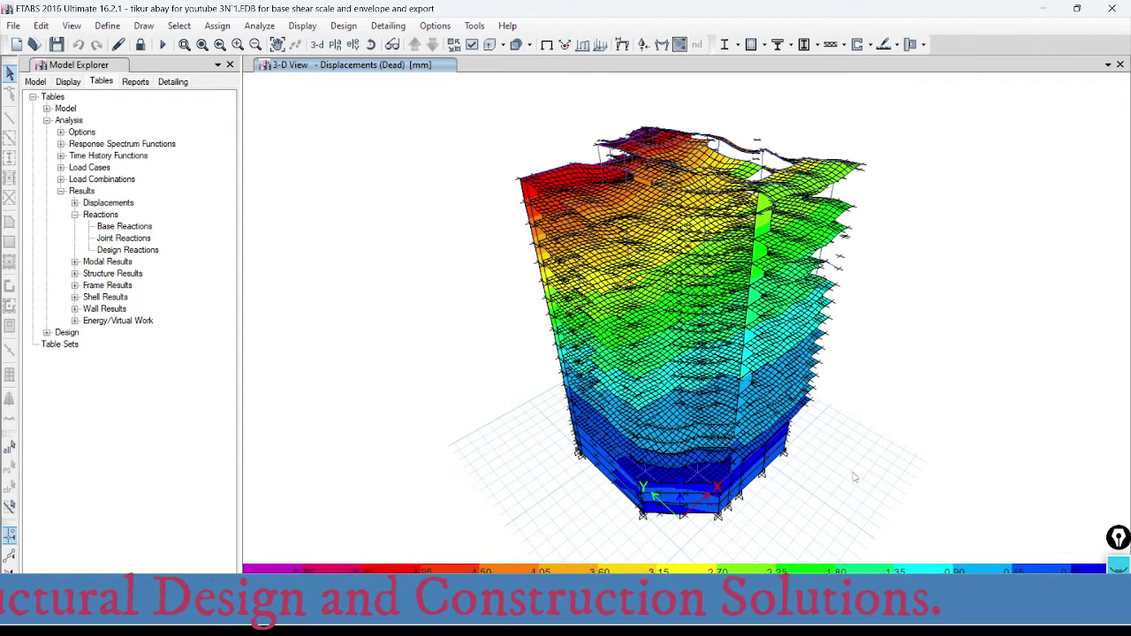
Open the load combination definitions and look through the list of existing combinations
{"action": "left_click", "coordinate": [107, 26]}
{"action": "left_click", "coordinate": [167, 390]}
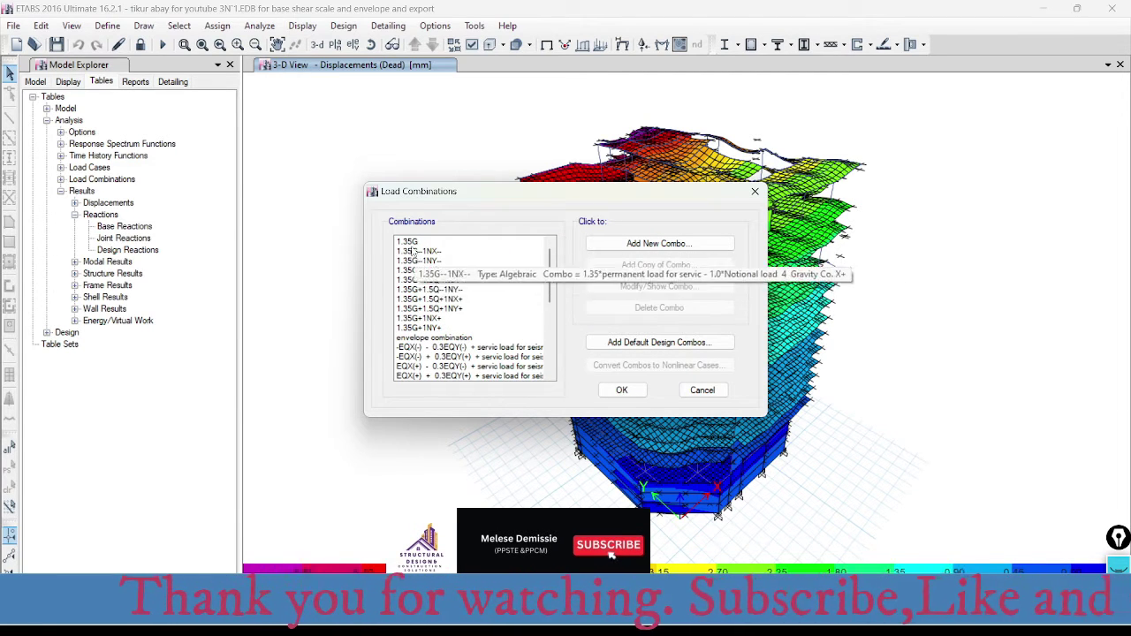
{"action": "left_click", "coordinate": [452, 279]}
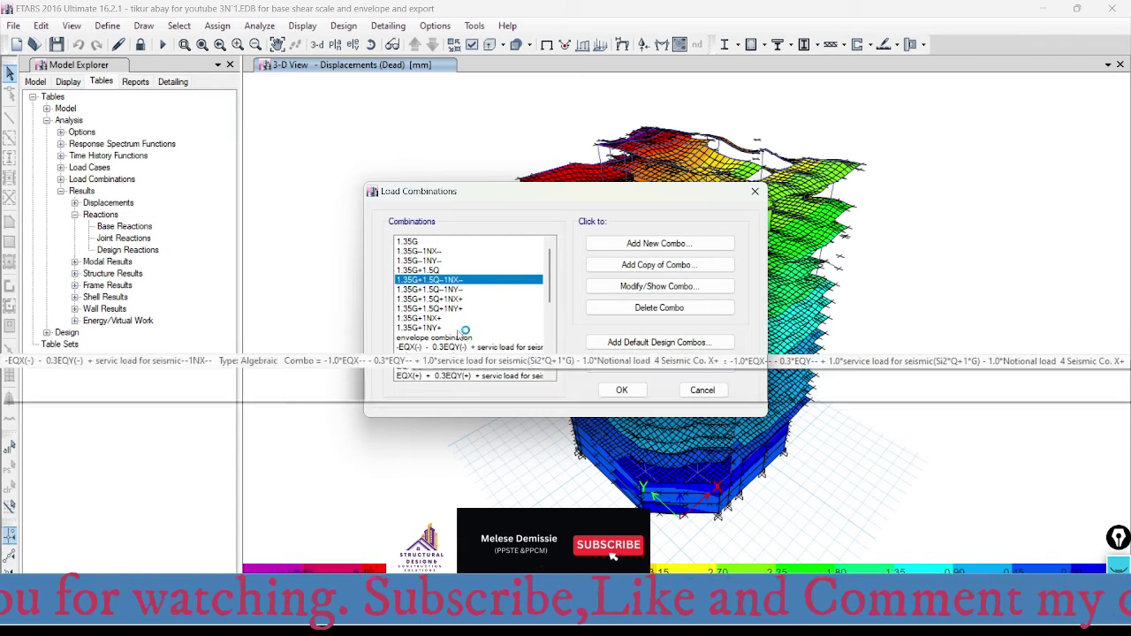
{"action": "scroll", "coordinate": [459, 329], "scroll_direction": "down", "scroll_amount": 2}
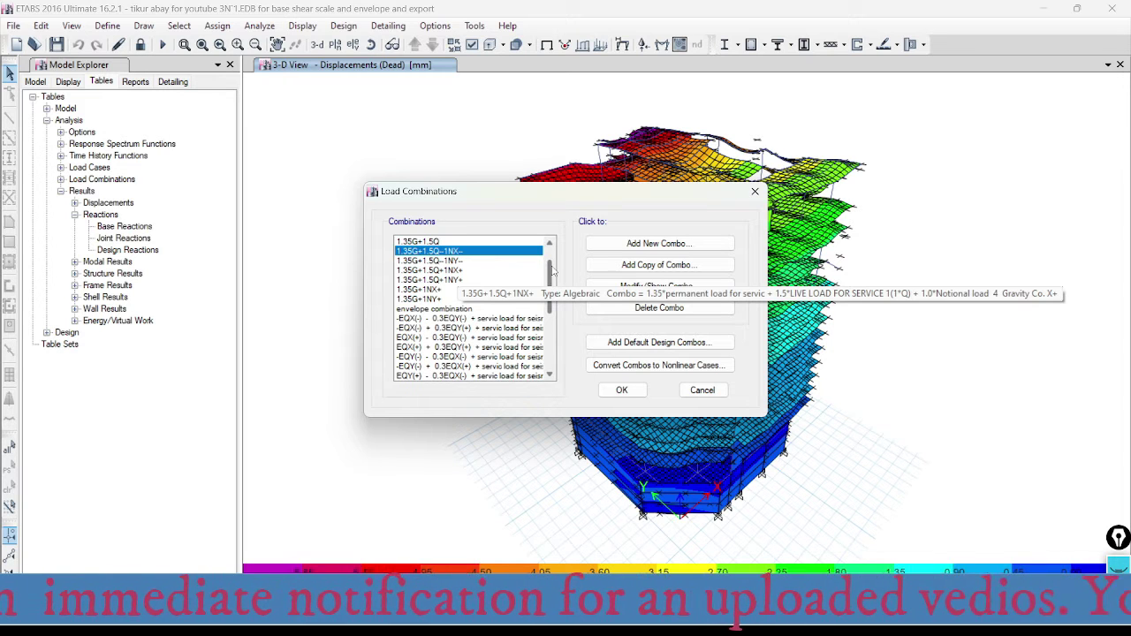
{"action": "left_click_drag", "start_coordinate": [553, 270], "coordinate": [554, 274]}
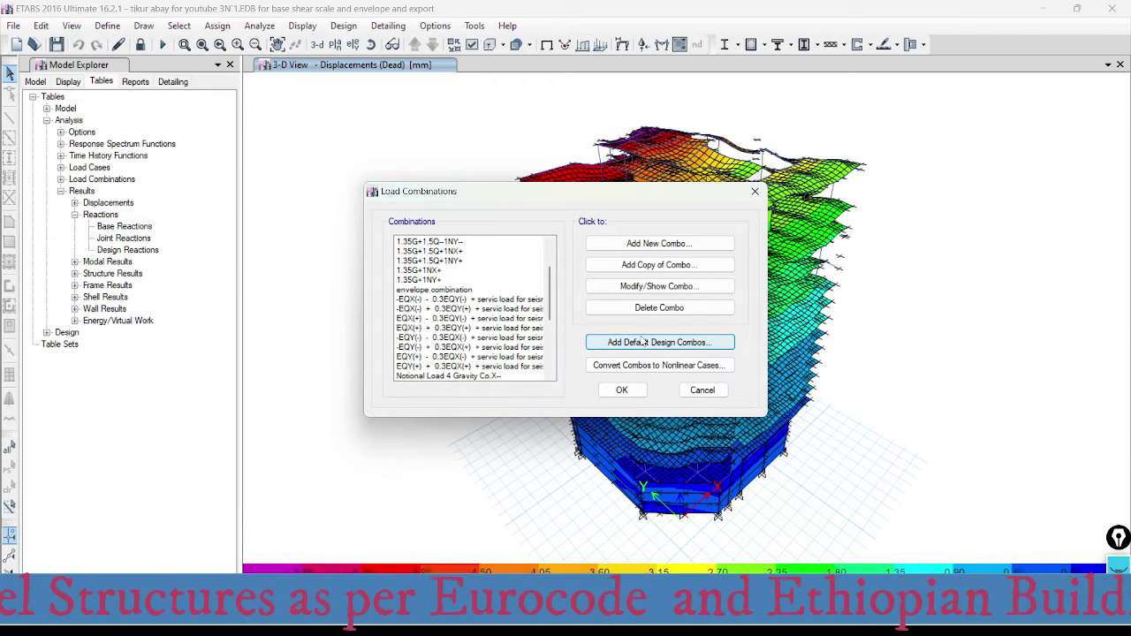
Start a new load combination and add four extra load rows to its definition
{"action": "left_click", "coordinate": [656, 245]}
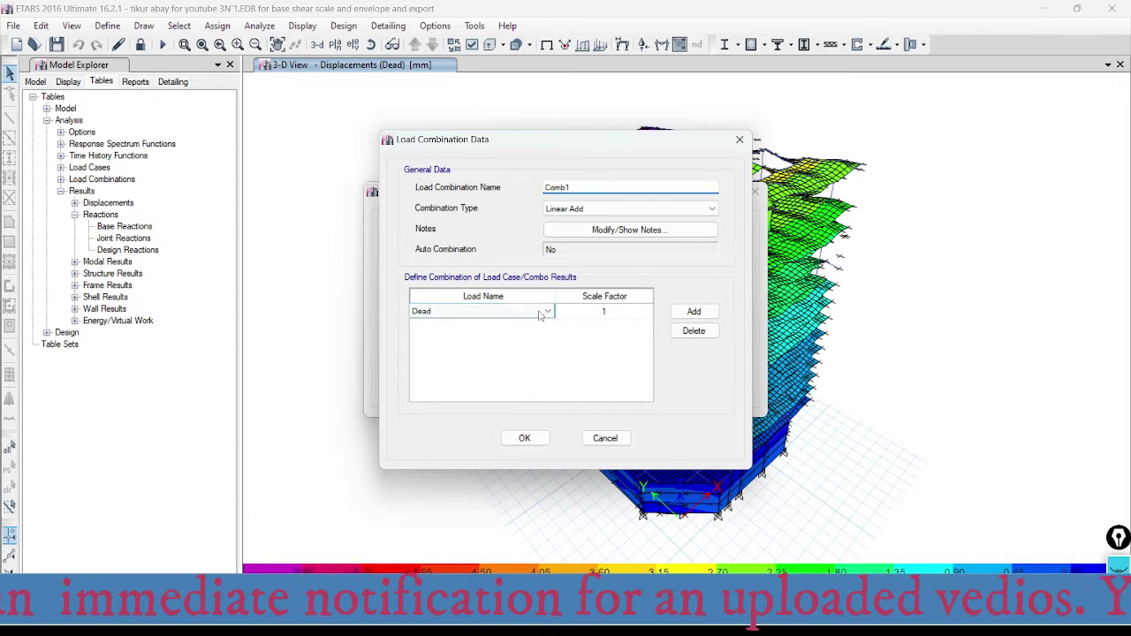
{"action": "left_click", "coordinate": [544, 314]}
{"action": "left_click", "coordinate": [697, 314]}
{"action": "left_click", "coordinate": [697, 314]}
{"action": "left_click", "coordinate": [697, 314]}
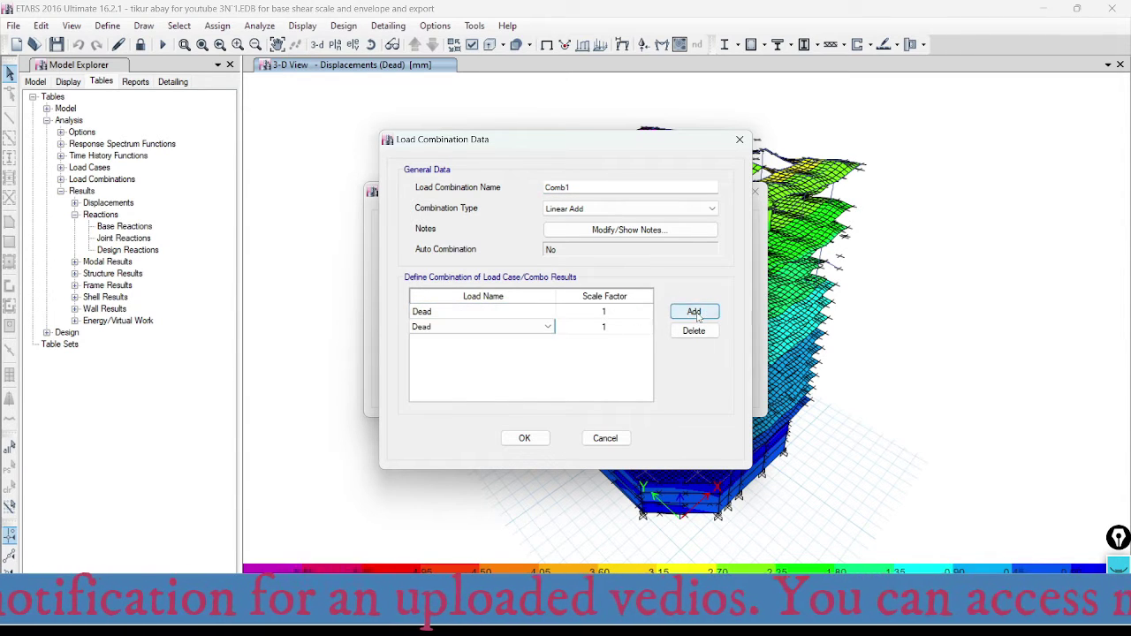
{"action": "left_click", "coordinate": [697, 314]}
{"action": "left_click", "coordinate": [602, 311]}
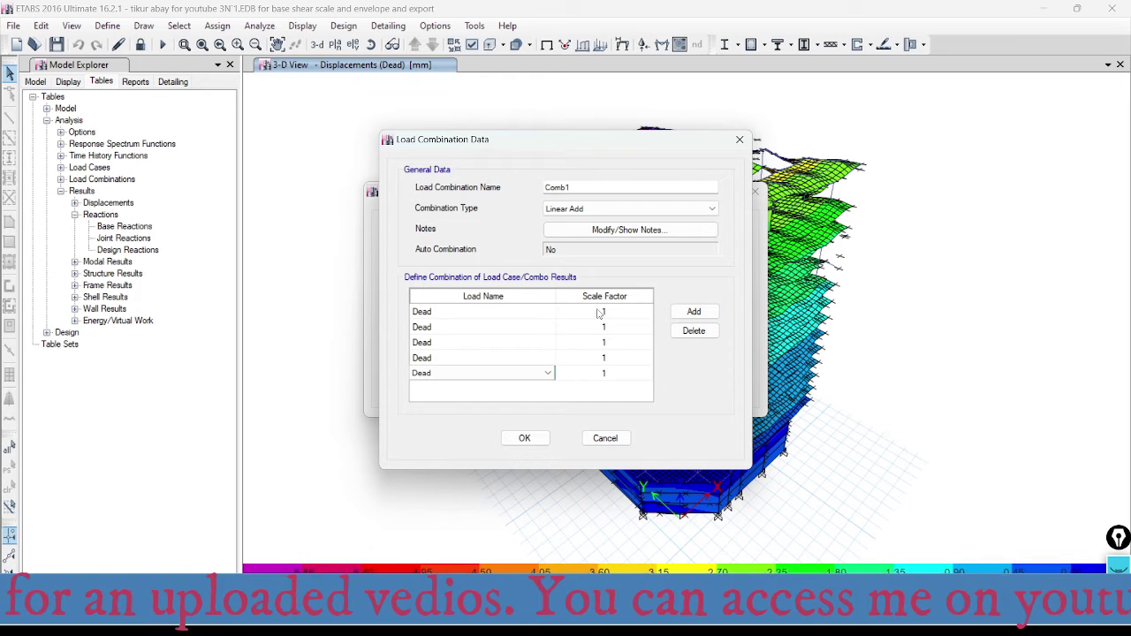
Set the first load row of the new combination to EQX(+) - 0.3EQY(-) + servic load for seismic
{"action": "left_click", "coordinate": [531, 313]}
{"action": "left_click", "coordinate": [525, 314]}
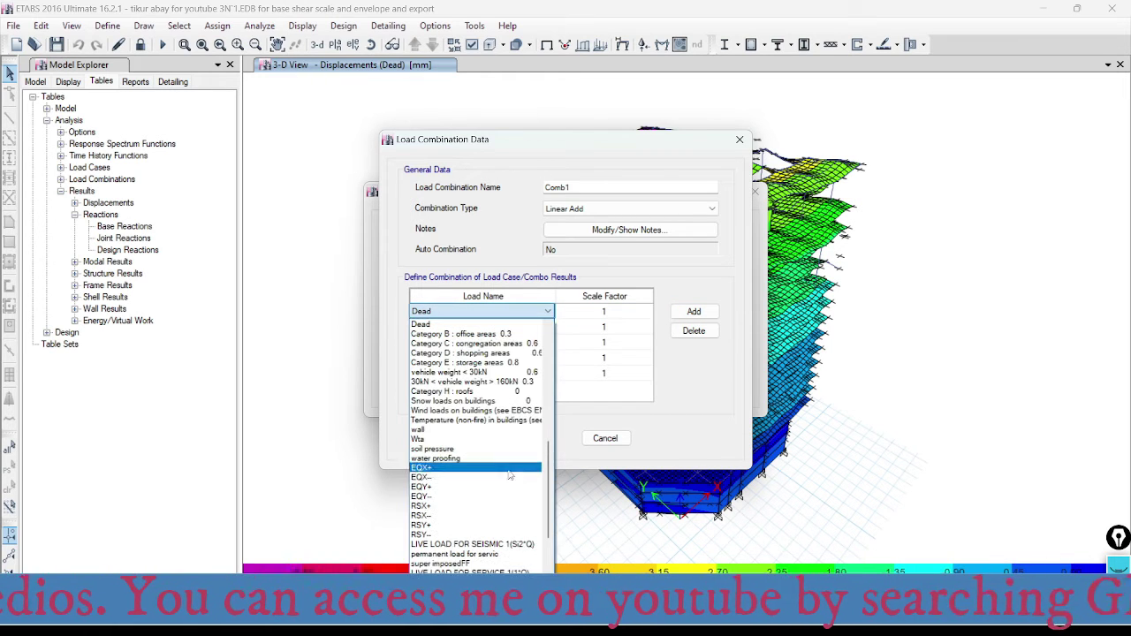
{"action": "left_click_drag", "start_coordinate": [554, 461], "coordinate": [547, 313]}
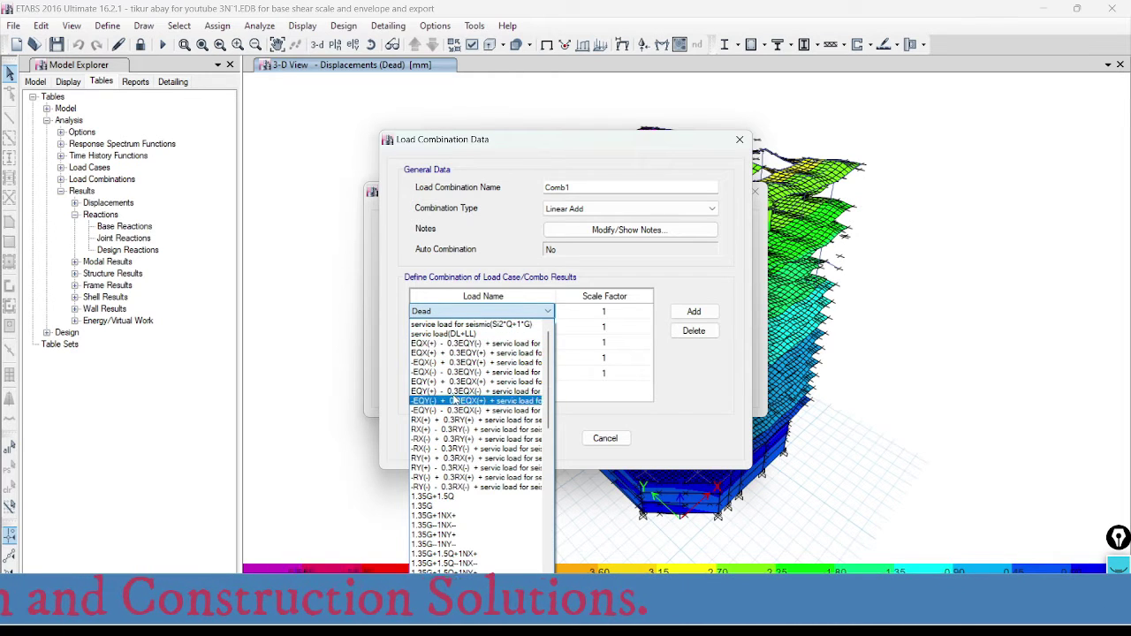
{"action": "left_click", "coordinate": [482, 344]}
Set the second load row to the EQX(+) + 0.3EQY(+) + servic load combination
{"action": "left_click", "coordinate": [471, 328]}
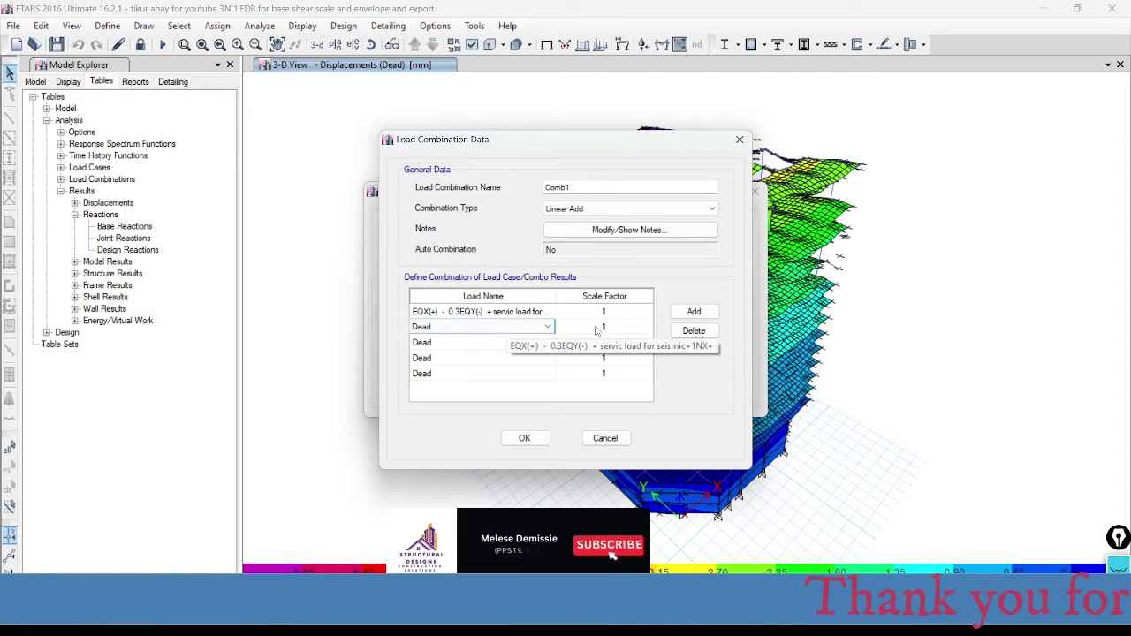
{"action": "left_click", "coordinate": [548, 327]}
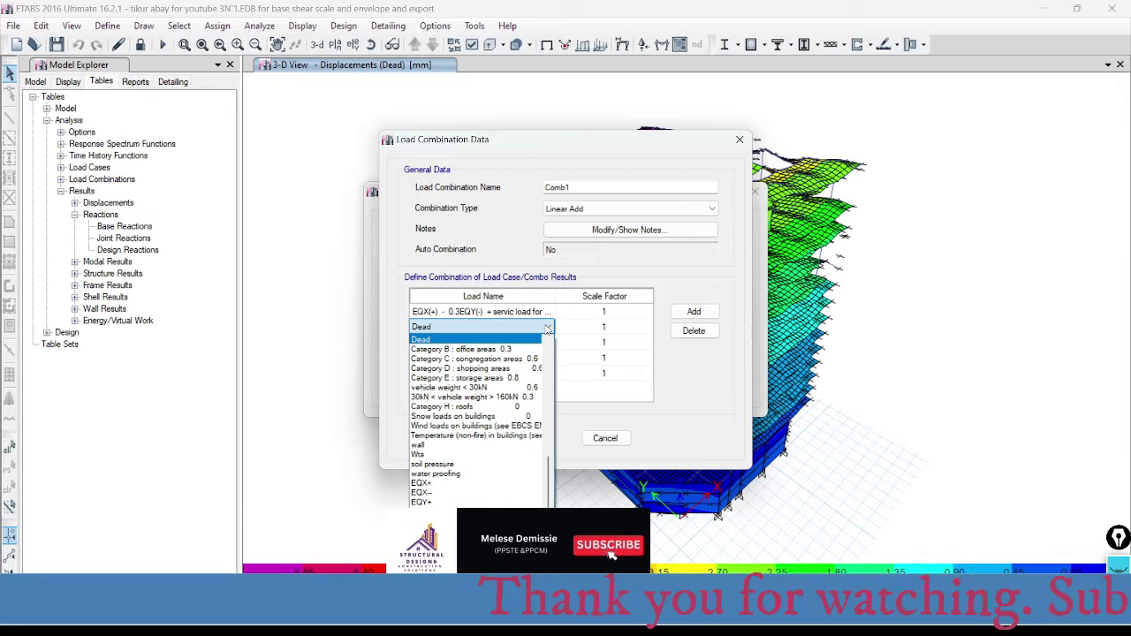
{"action": "scroll", "coordinate": [475, 438], "scroll_direction": "down", "scroll_amount": 3}
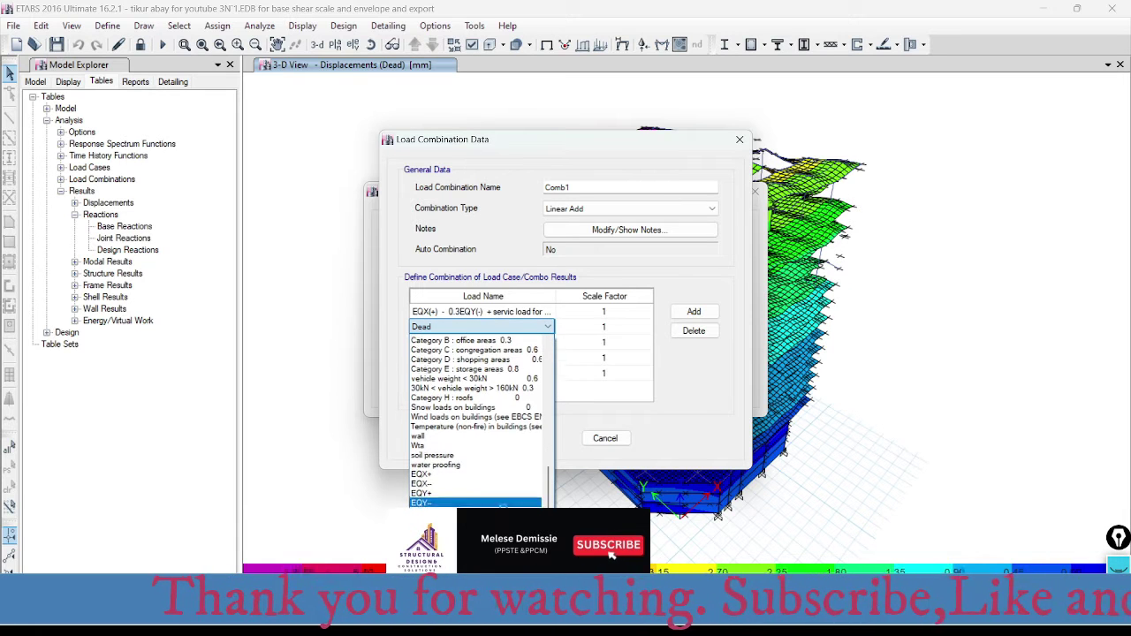
{"action": "scroll", "coordinate": [496, 506], "scroll_direction": "down", "scroll_amount": 2}
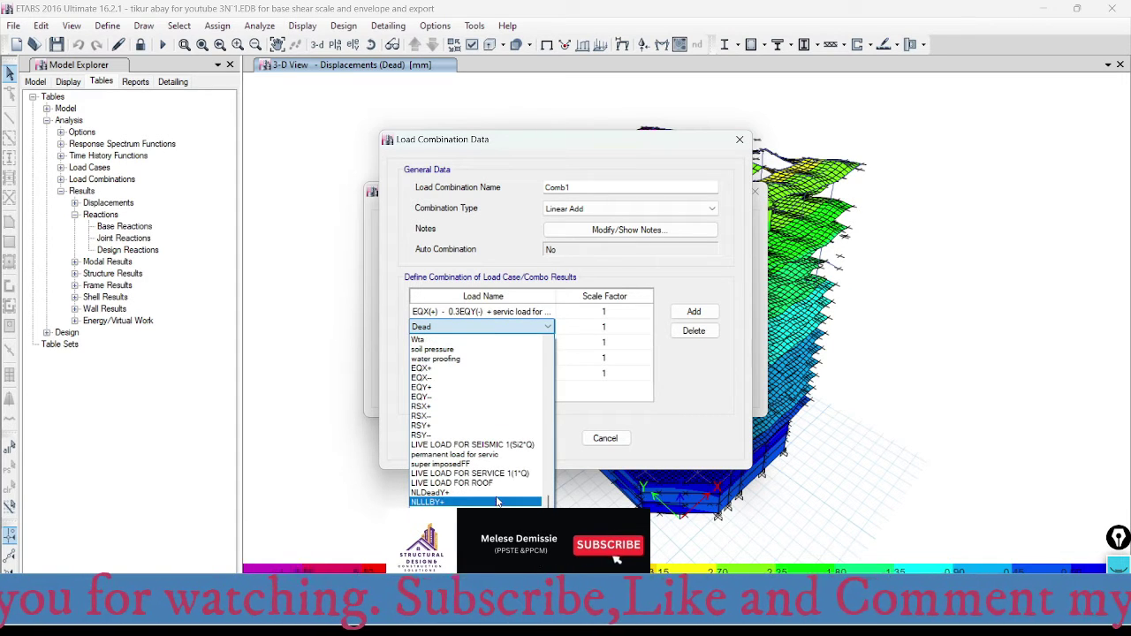
{"action": "scroll", "coordinate": [495, 503], "scroll_direction": "down", "scroll_amount": 2}
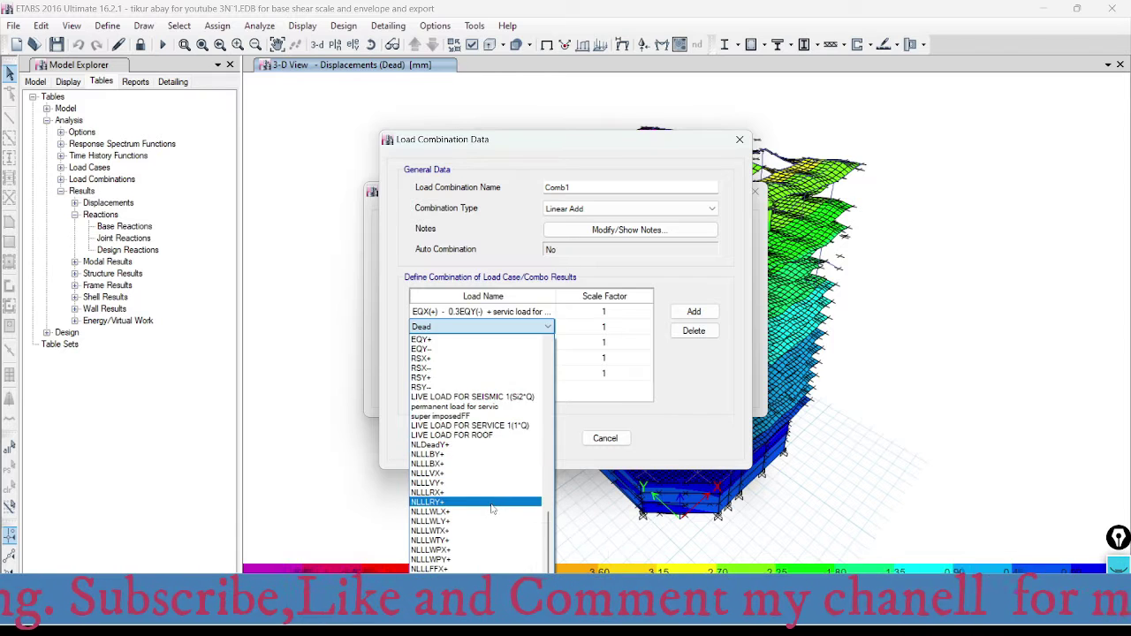
{"action": "scroll", "coordinate": [492, 509], "scroll_direction": "up", "scroll_amount": 8}
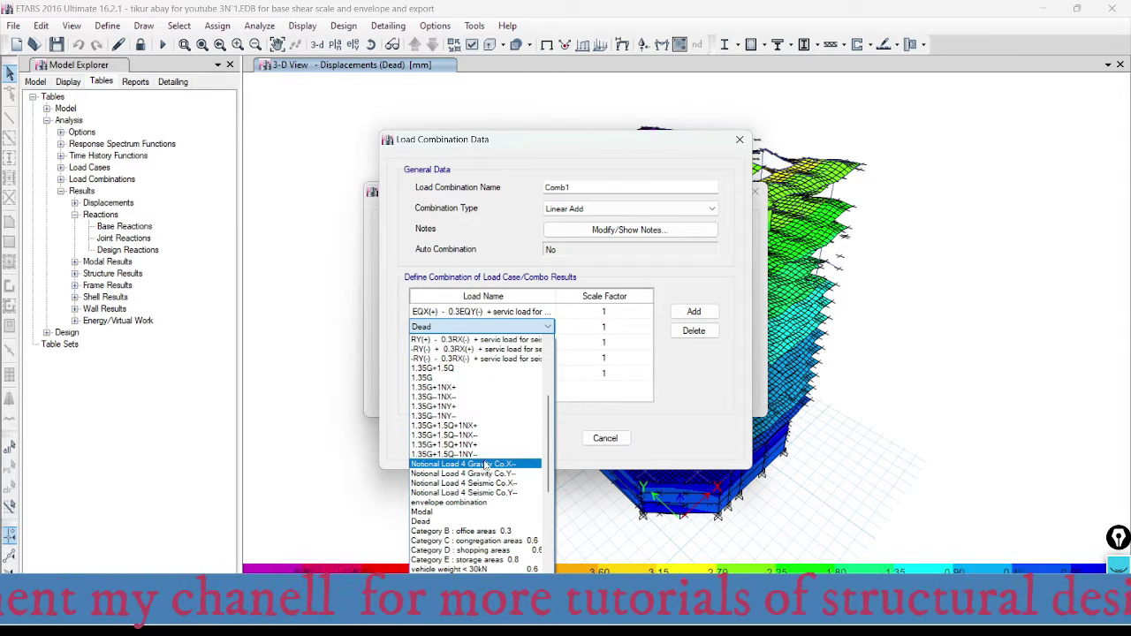
{"action": "scroll", "coordinate": [486, 394], "scroll_direction": "up", "scroll_amount": 4}
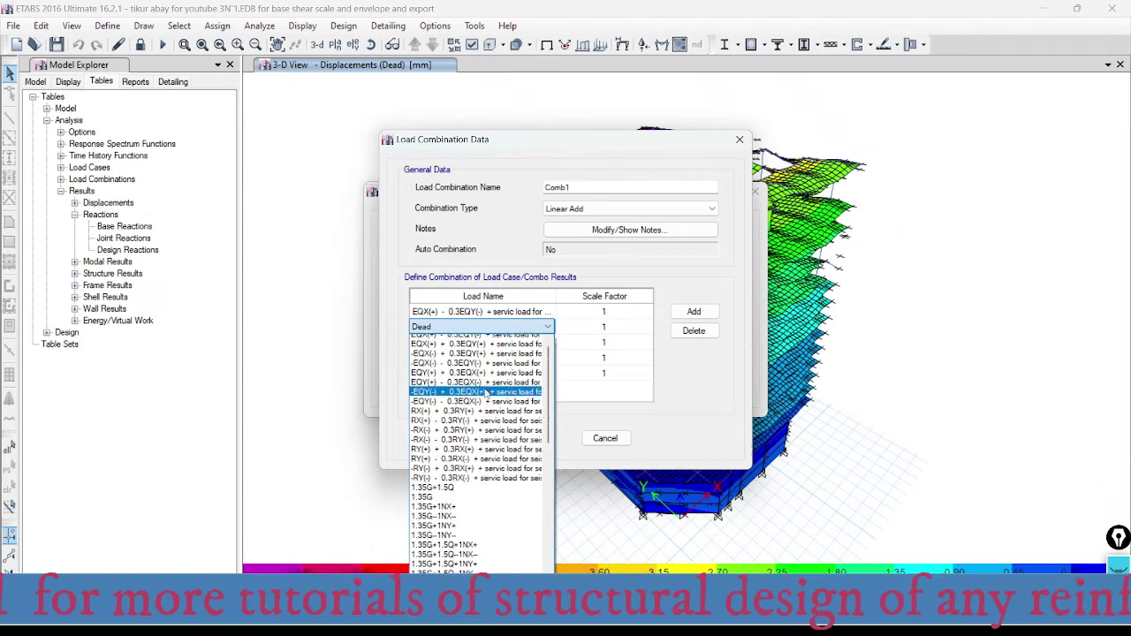
{"action": "scroll", "coordinate": [485, 393], "scroll_direction": "up", "scroll_amount": 1}
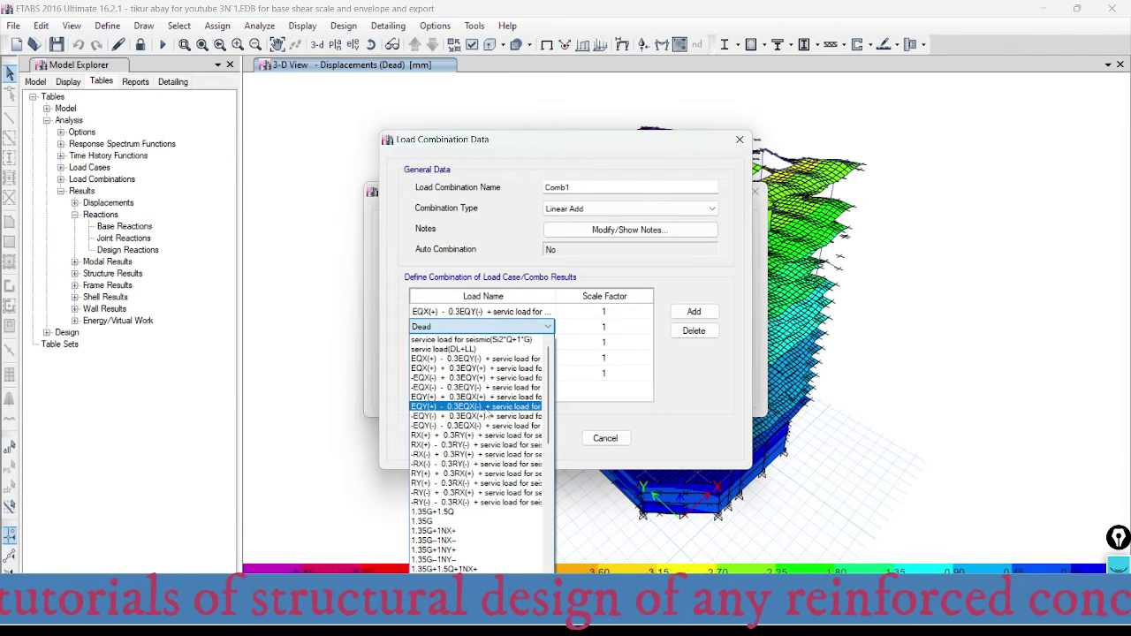
{"action": "left_click", "coordinate": [484, 370]}
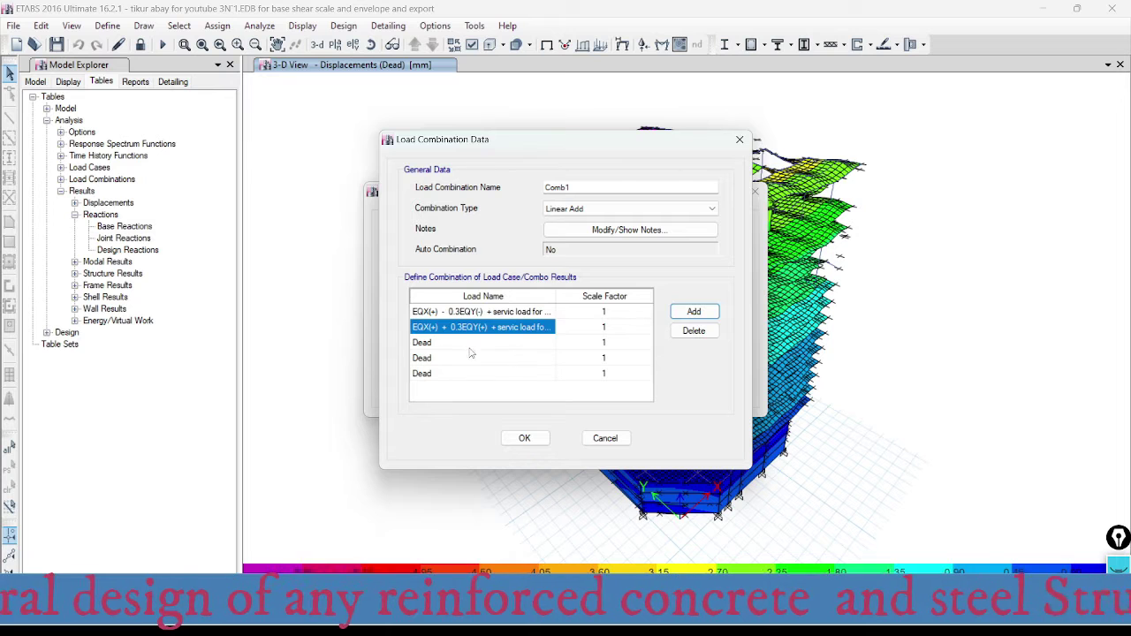
Set the third load row to -EQX(-) + 0.3EQY(+) + servic load and the fourth to -EQX(-) - 0.3EQY(-) + servic load
{"action": "left_click", "coordinate": [461, 350]}
{"action": "left_click", "coordinate": [549, 343]}
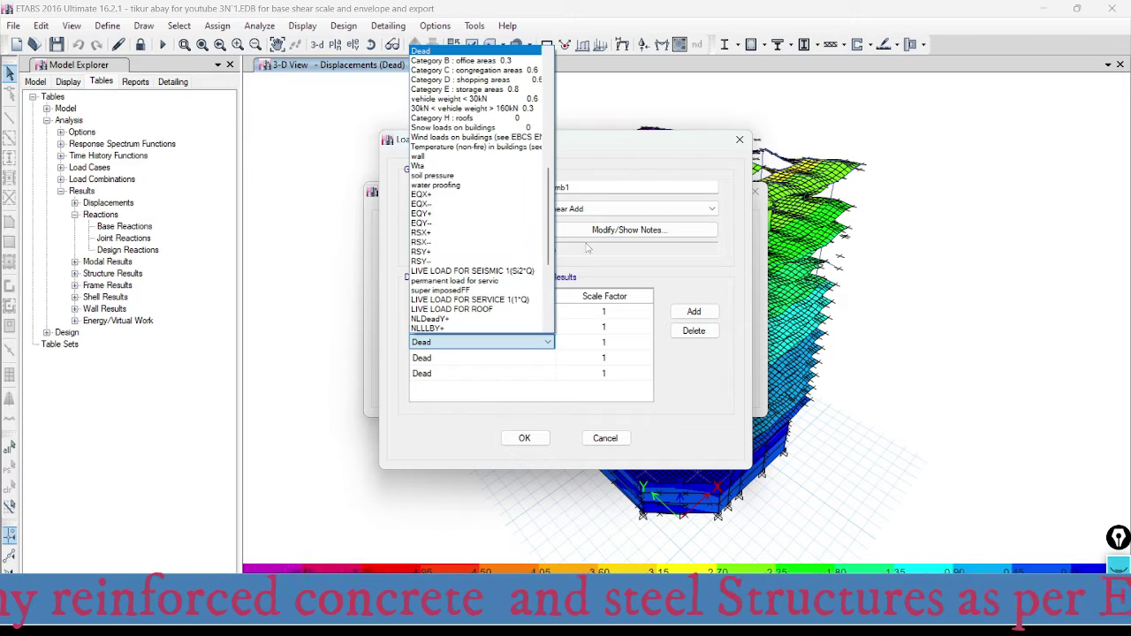
{"action": "left_click_drag", "start_coordinate": [555, 204], "coordinate": [530, 53]}
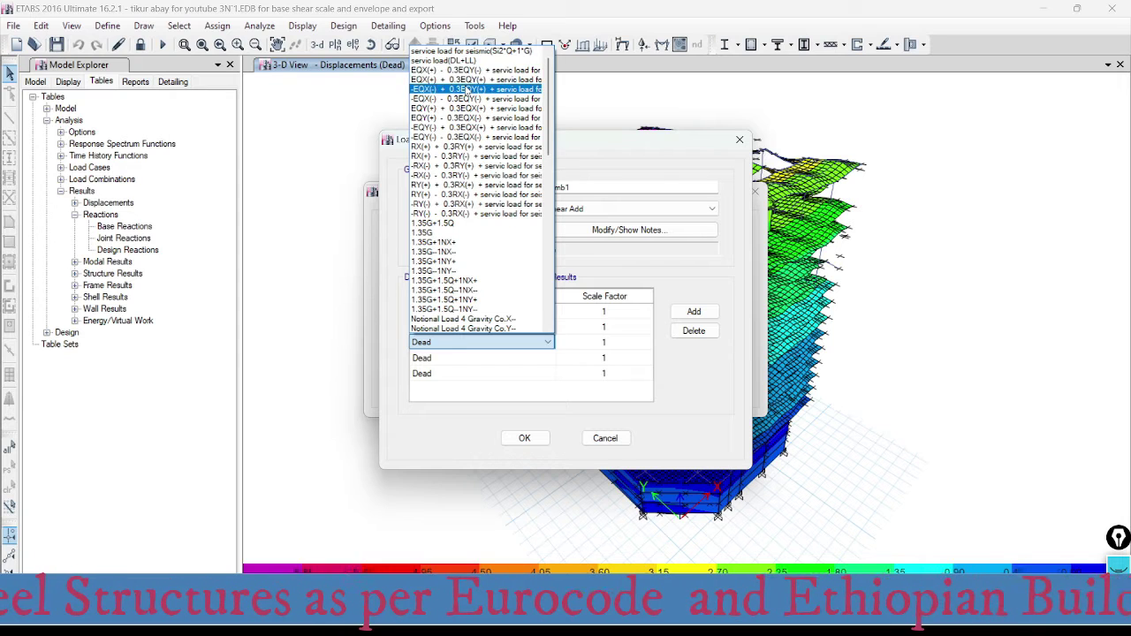
{"action": "left_click", "coordinate": [469, 89]}
{"action": "left_click", "coordinate": [481, 354]}
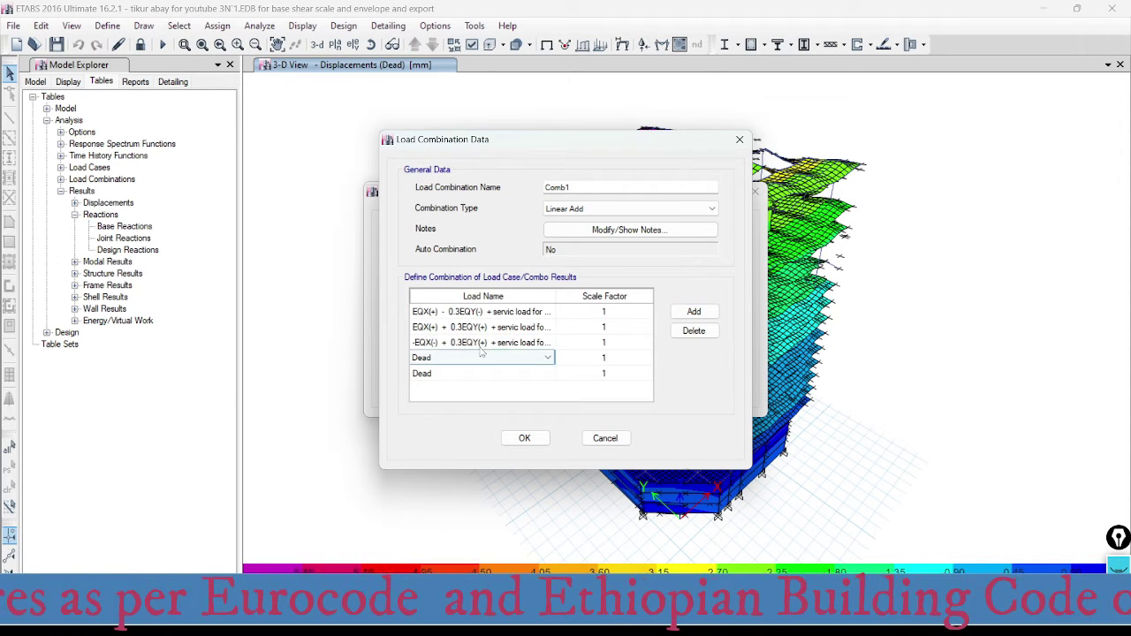
{"action": "left_click", "coordinate": [548, 357]}
{"action": "left_click_drag", "start_coordinate": [556, 185], "coordinate": [549, 76]}
{"action": "left_click", "coordinate": [475, 116]}
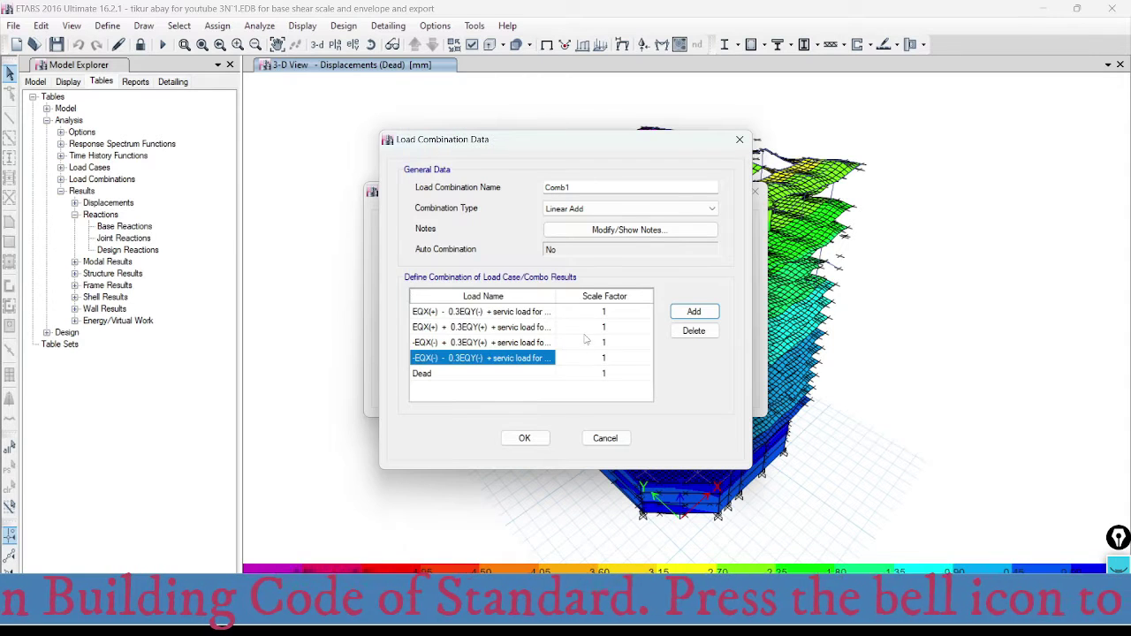
Set the fifth load row to the EQY(+) + 0.3EQX(+) + servic load combination
{"action": "left_click", "coordinate": [471, 380]}
{"action": "left_click", "coordinate": [548, 373]}
{"action": "left_click_drag", "start_coordinate": [551, 209], "coordinate": [550, 99]}
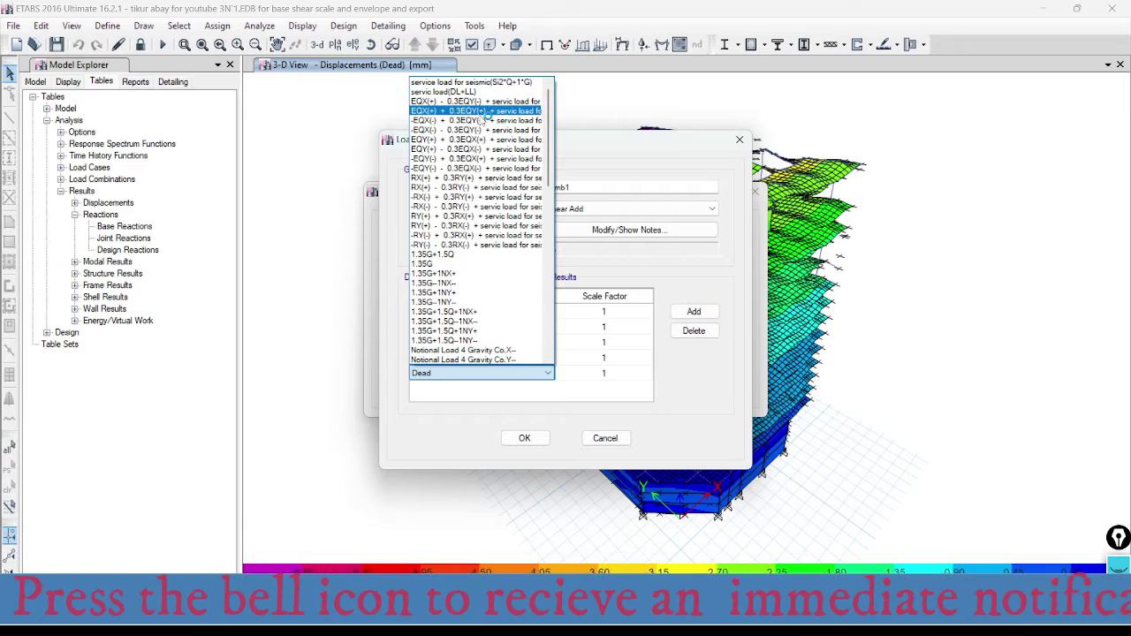
{"action": "left_click", "coordinate": [482, 139]}
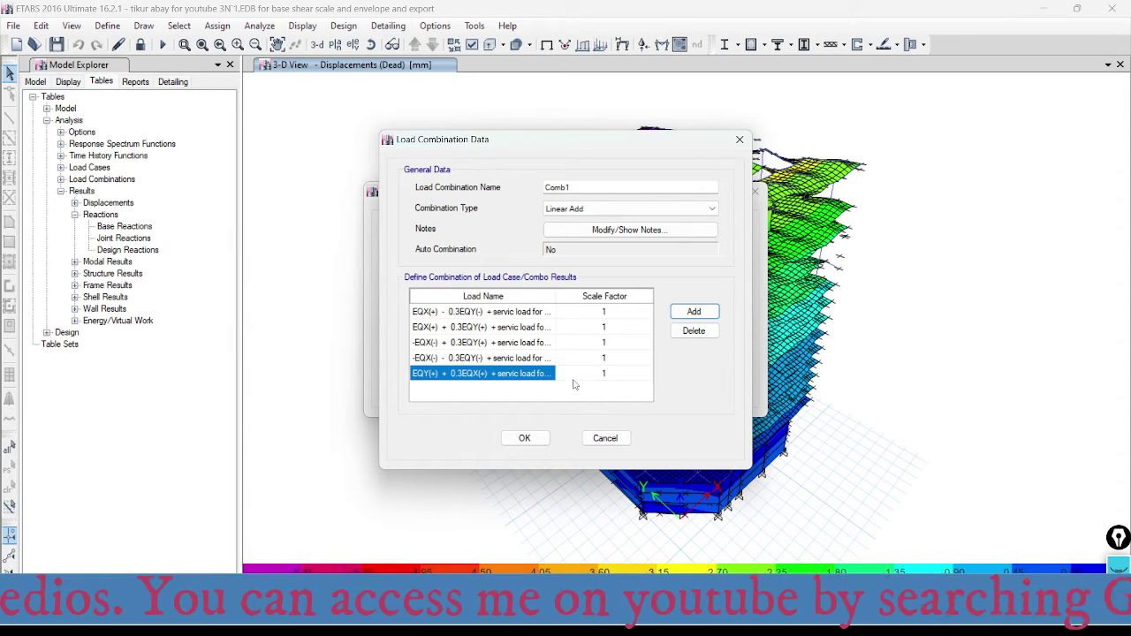
Name the new combination ENVELOPE LOAD COMB with combination type Envelope, and discard it without saving
{"action": "left_click", "coordinate": [548, 188]}
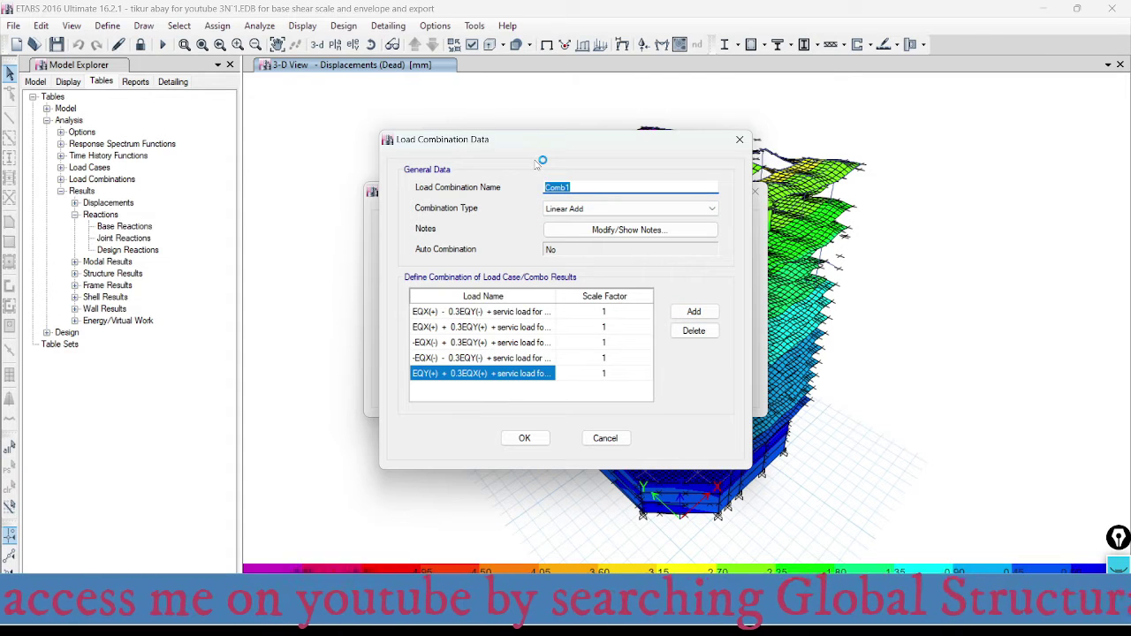
{"action": "type", "text": "ENV"}
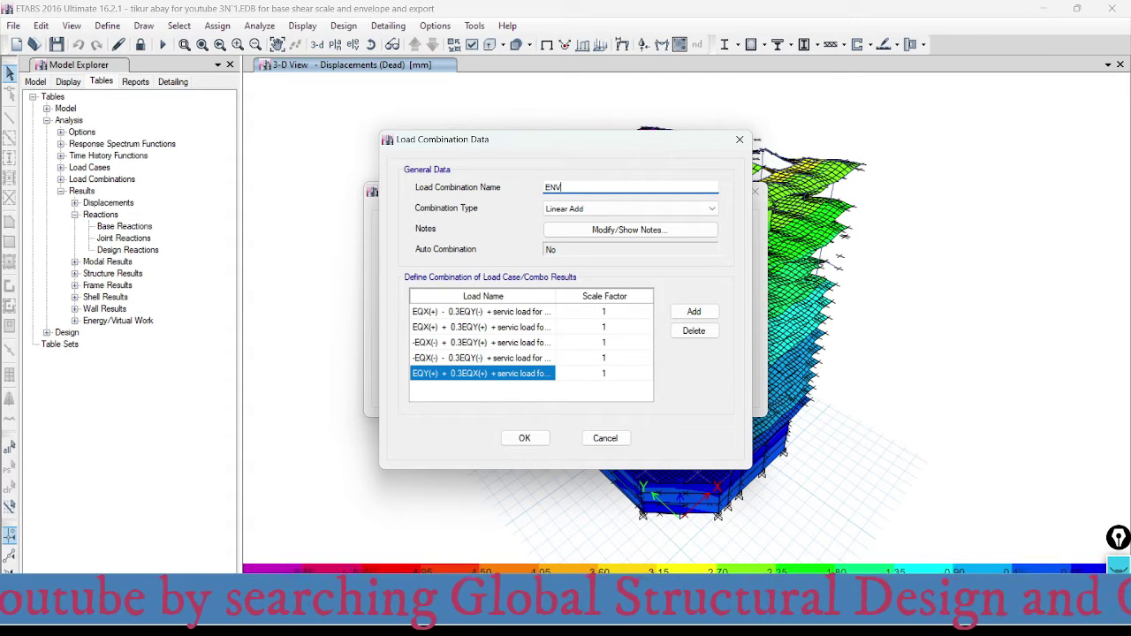
{"action": "type", "text": "ELOPE"}
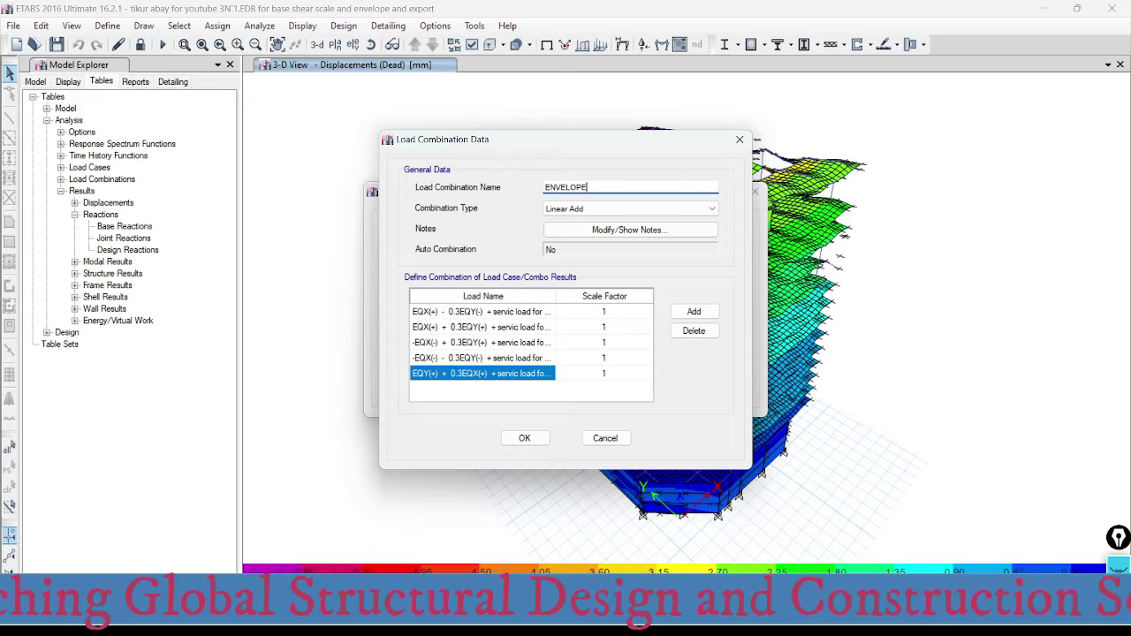
{"action": "type", "text": " LOAD"}
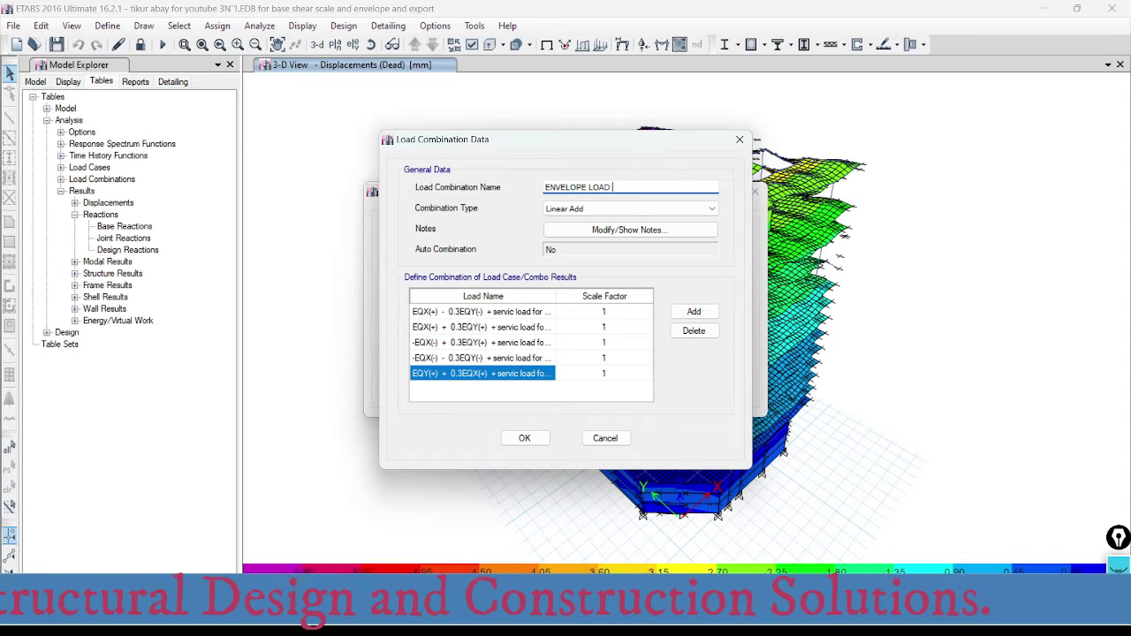
{"action": "type", "text": " COM"}
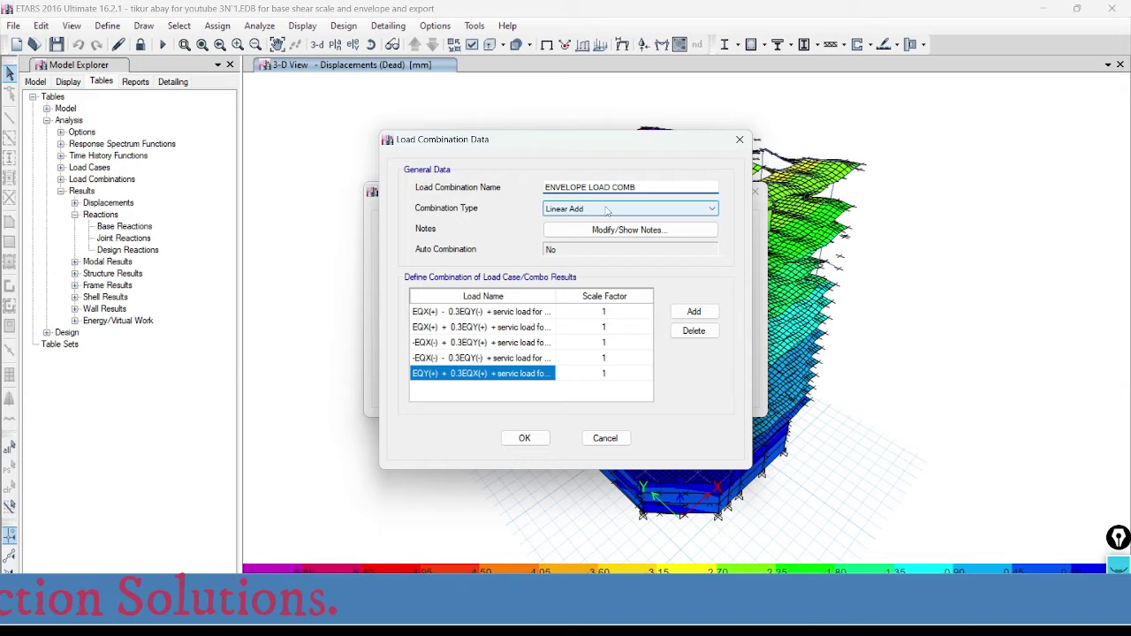
{"action": "type", "text": "B"}
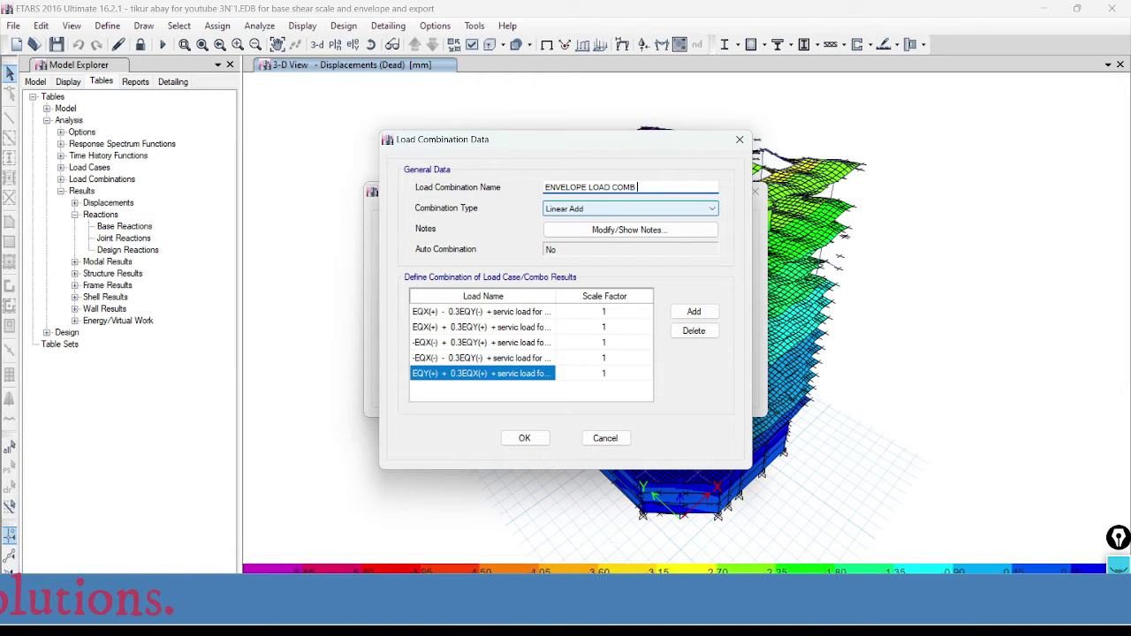
{"action": "left_click", "coordinate": [612, 209]}
{"action": "left_click", "coordinate": [571, 236]}
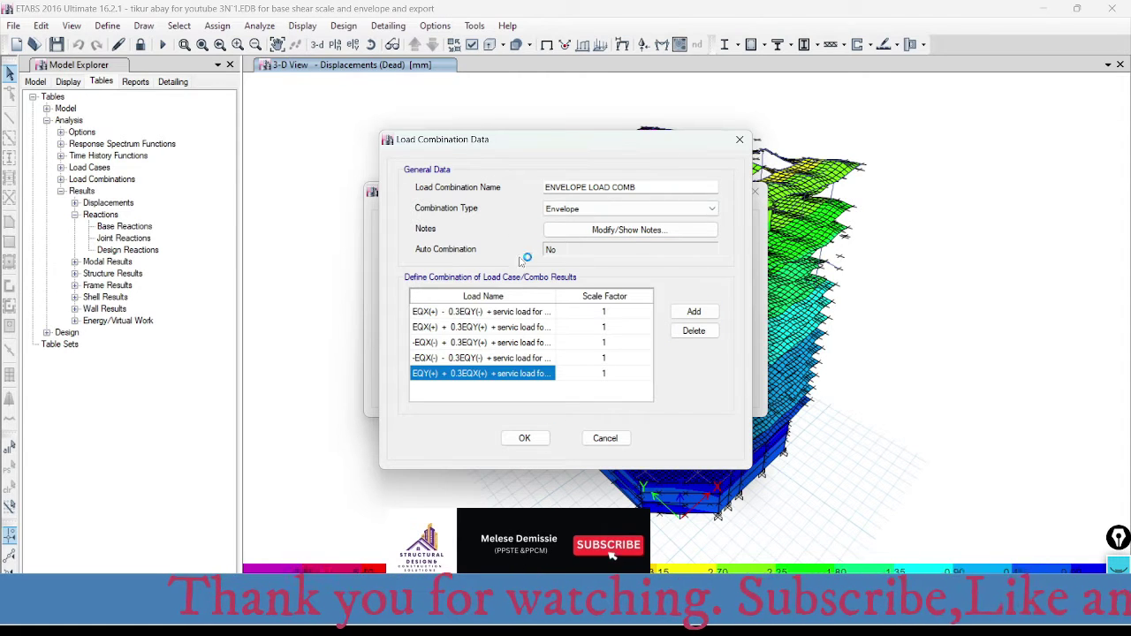
{"action": "left_click_drag", "start_coordinate": [529, 142], "coordinate": [714, 133]}
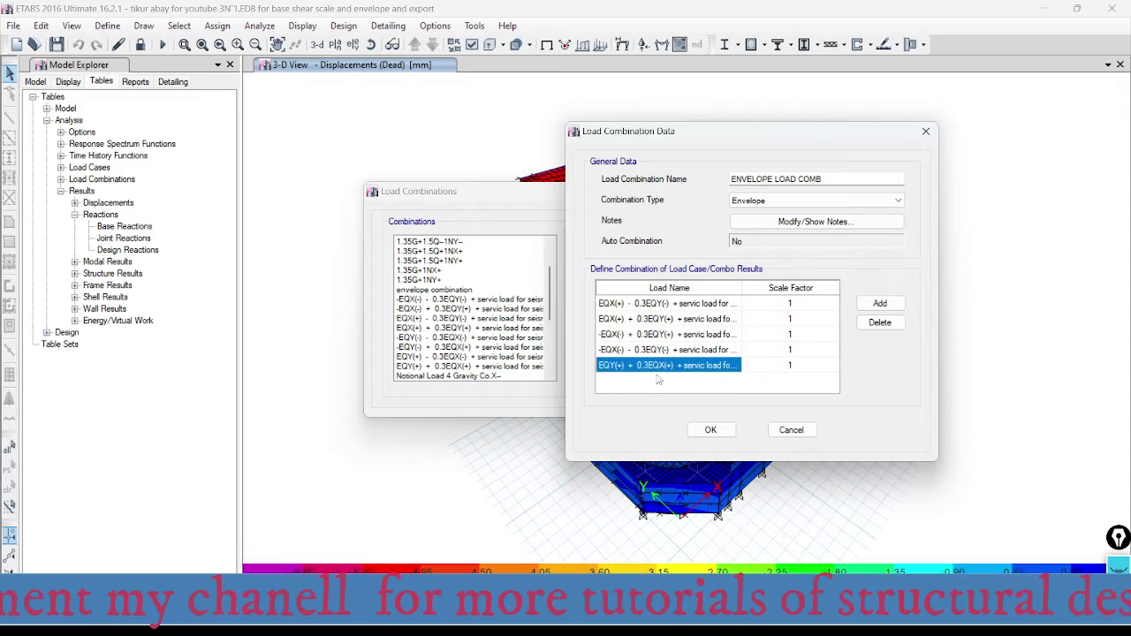
{"action": "left_click", "coordinate": [792, 430]}
Open the existing "envelope combination" definition and examine its load rows and scale factors
{"action": "left_click", "coordinate": [422, 289]}
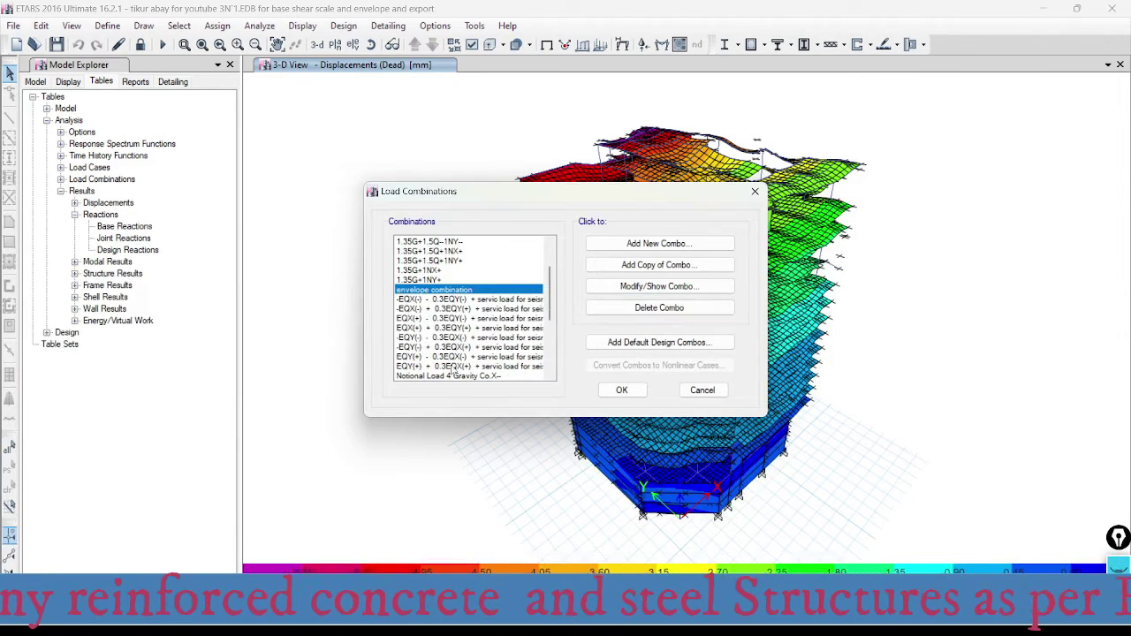
{"action": "left_click", "coordinate": [649, 286]}
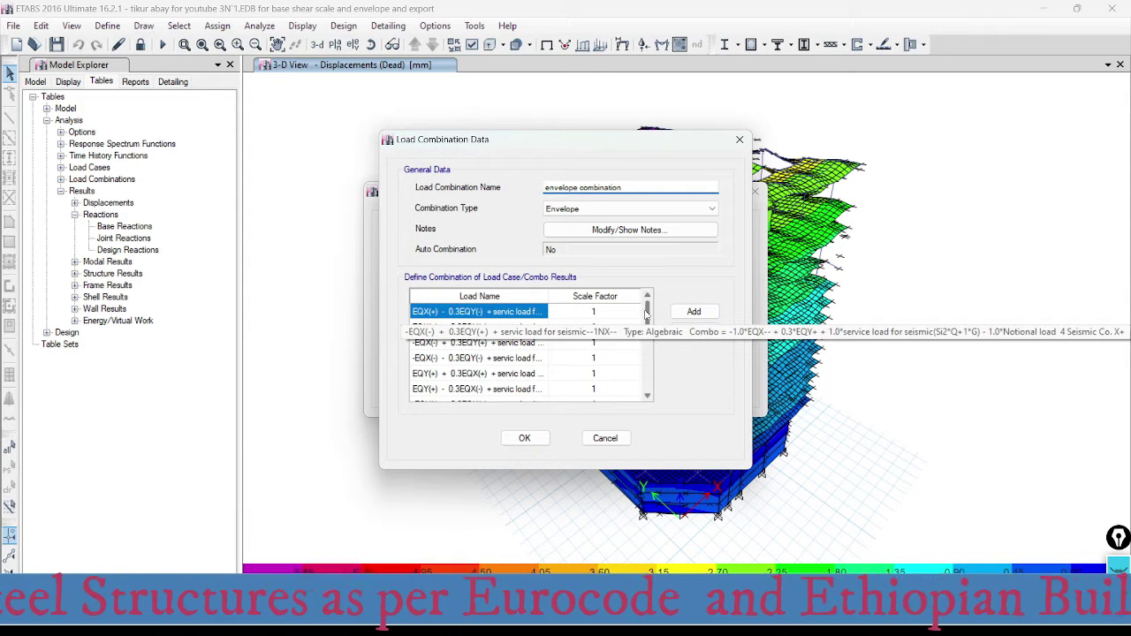
{"action": "left_click_drag", "start_coordinate": [646, 314], "coordinate": [646, 290]}
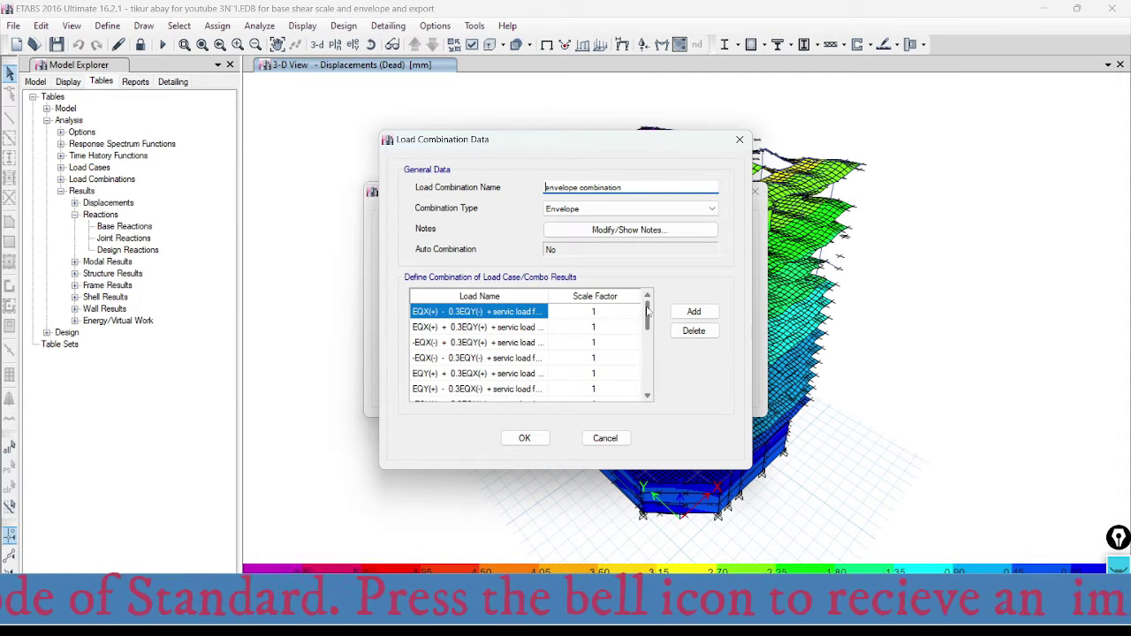
Examine the remaining load rows at the end of the "envelope combination" list
{"action": "left_click_drag", "start_coordinate": [648, 310], "coordinate": [639, 382]}
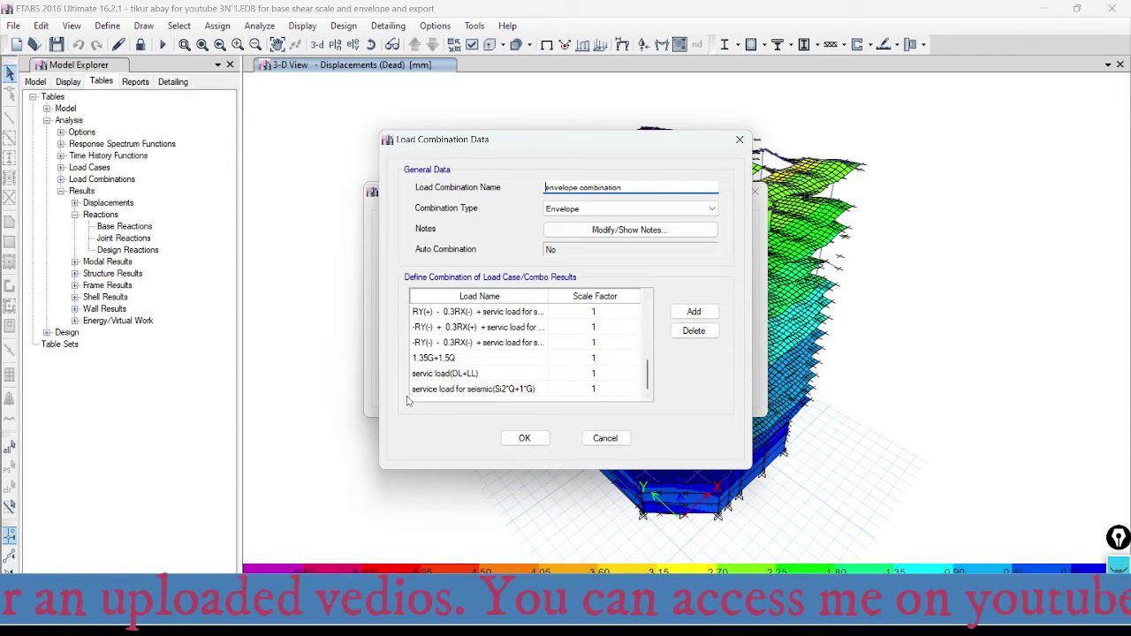
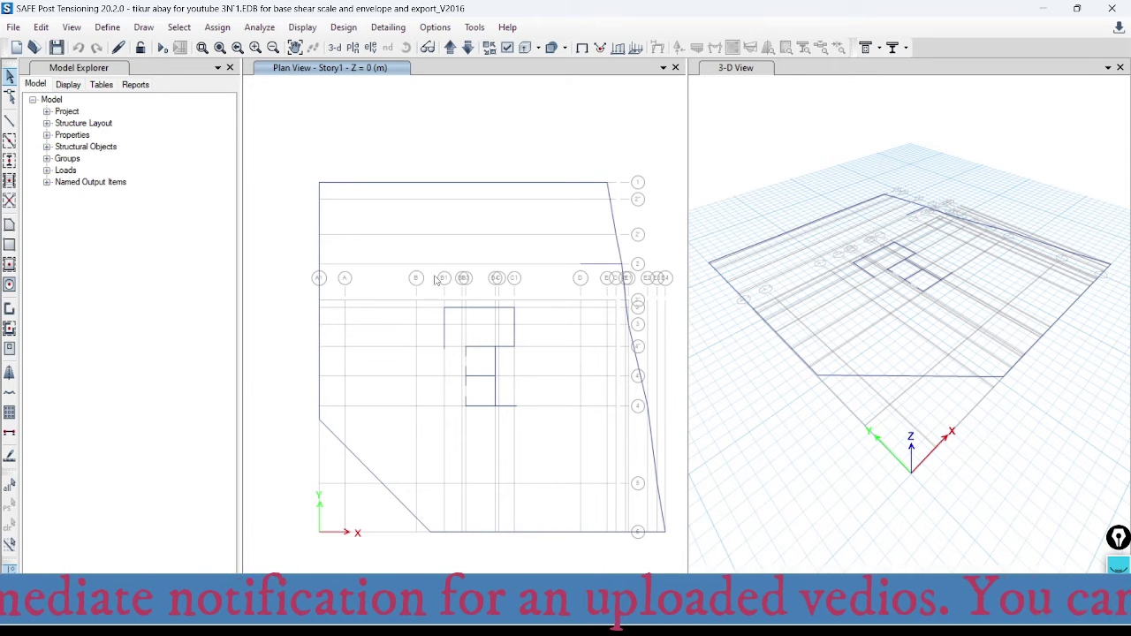
Switch to SAFE and display the joint forces with values for the EQX+_ABOVE load pattern on the Story1 plan
{"action": "mouse_move", "coordinate": [430, 252]}
{"action": "middle_mouse_down"}
{"action": "mouse_move", "coordinate": [397, 217]}
{"action": "mouse_move", "coordinate": [382, 219]}
{"action": "middle_mouse_up"}
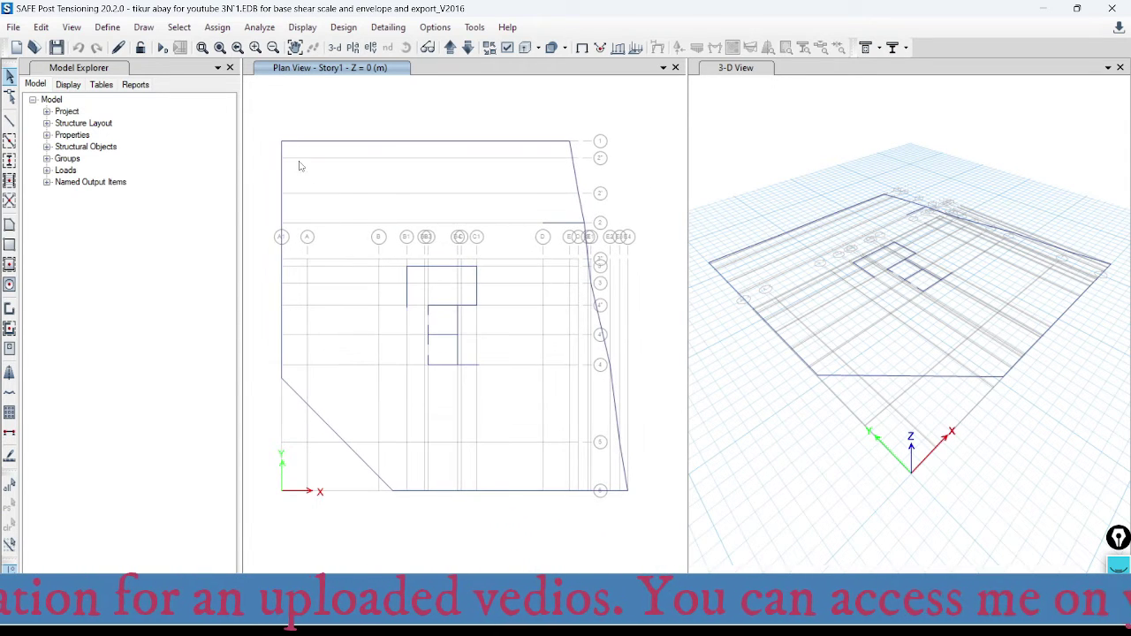
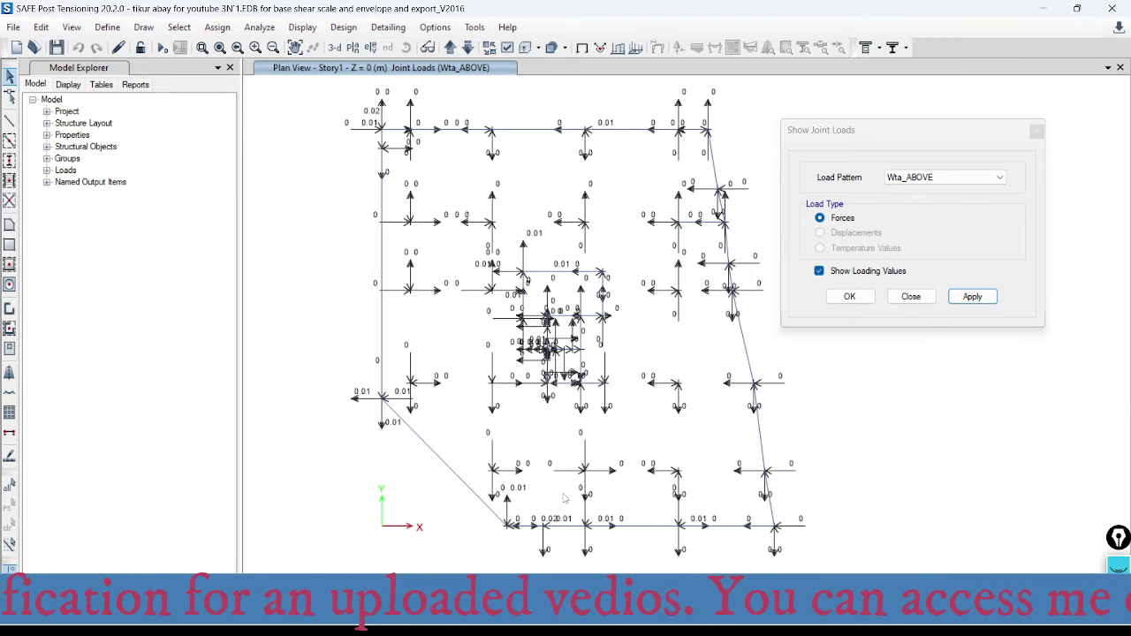
{"action": "left_click", "coordinate": [963, 182]}
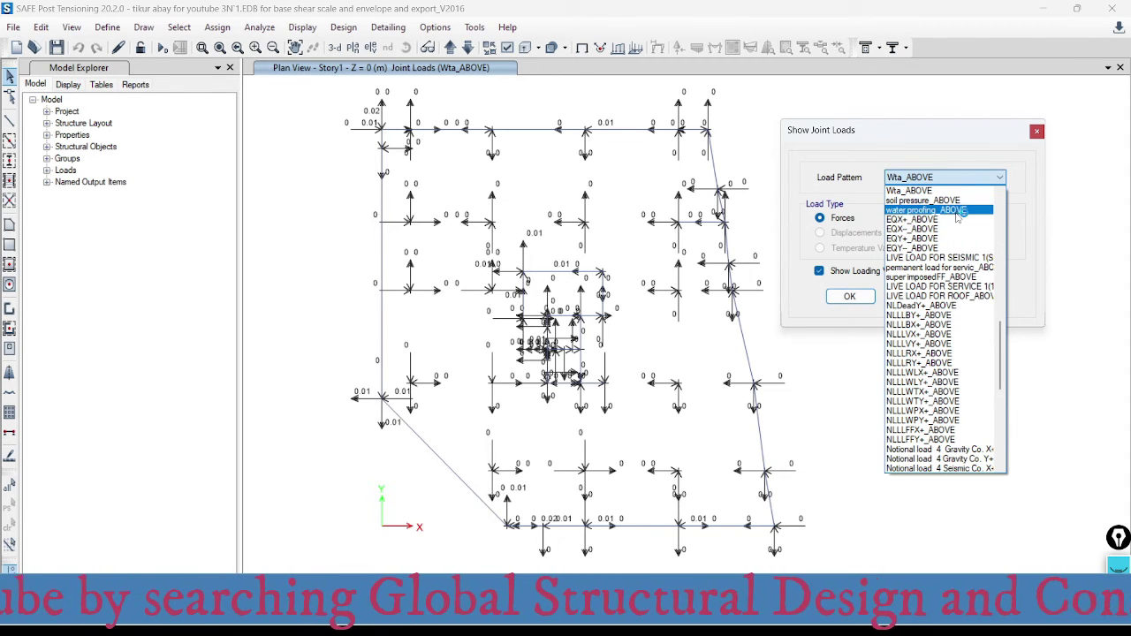
{"action": "left_click", "coordinate": [919, 220]}
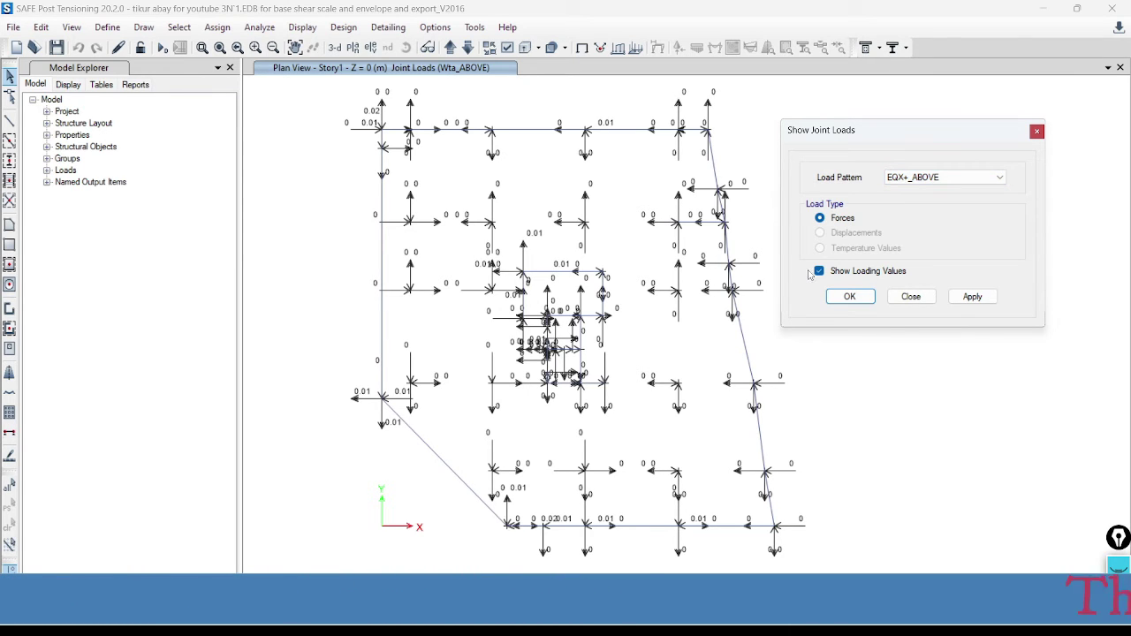
{"action": "left_click", "coordinate": [972, 300]}
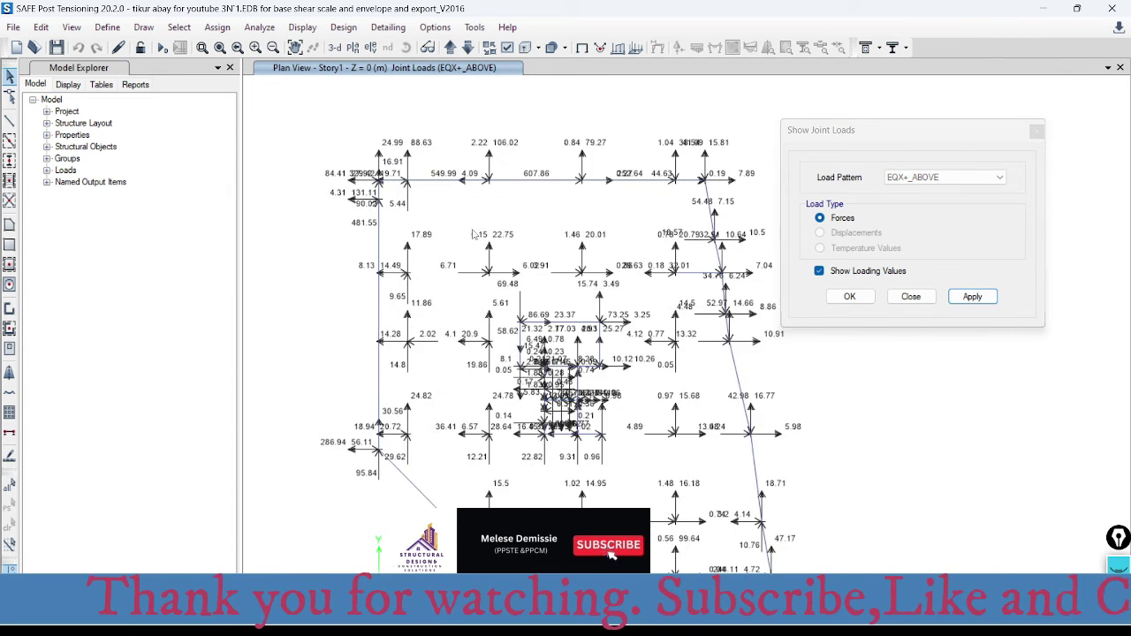
{"action": "scroll", "coordinate": [485, 181], "scroll_direction": "up", "scroll_amount": 2}
{"action": "middle_click_drag", "start_coordinate": [504, 199], "coordinate": [474, 210]}
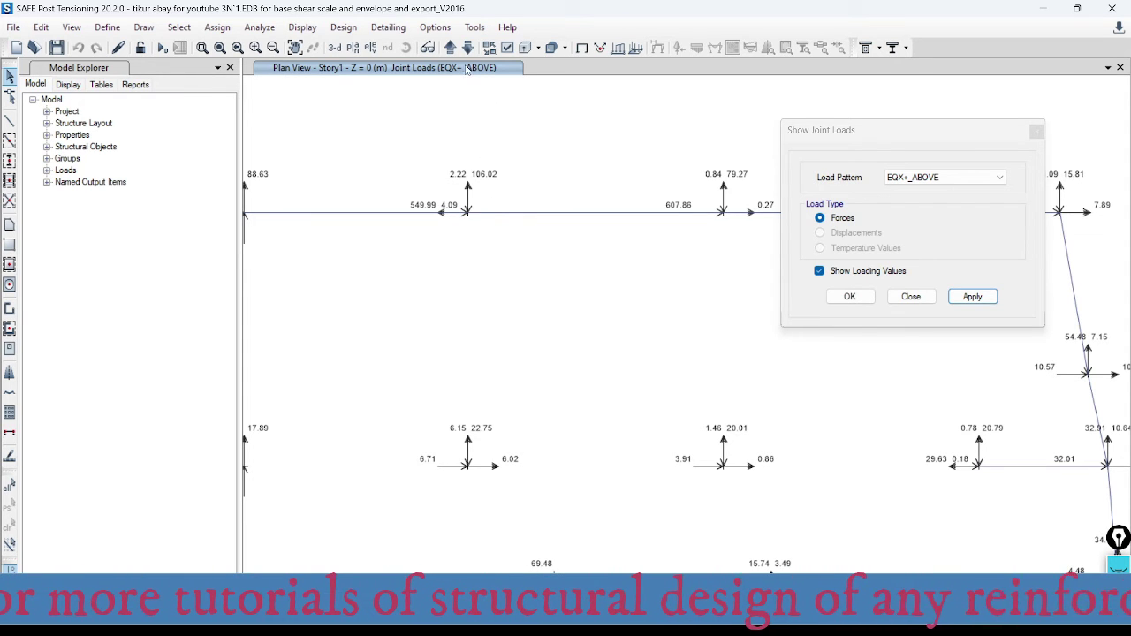
Show the EQX+_ABOVE joint loads in 3-D and inspect the values at a joint on the slab's outer edge
{"action": "left_click", "coordinate": [335, 47]}
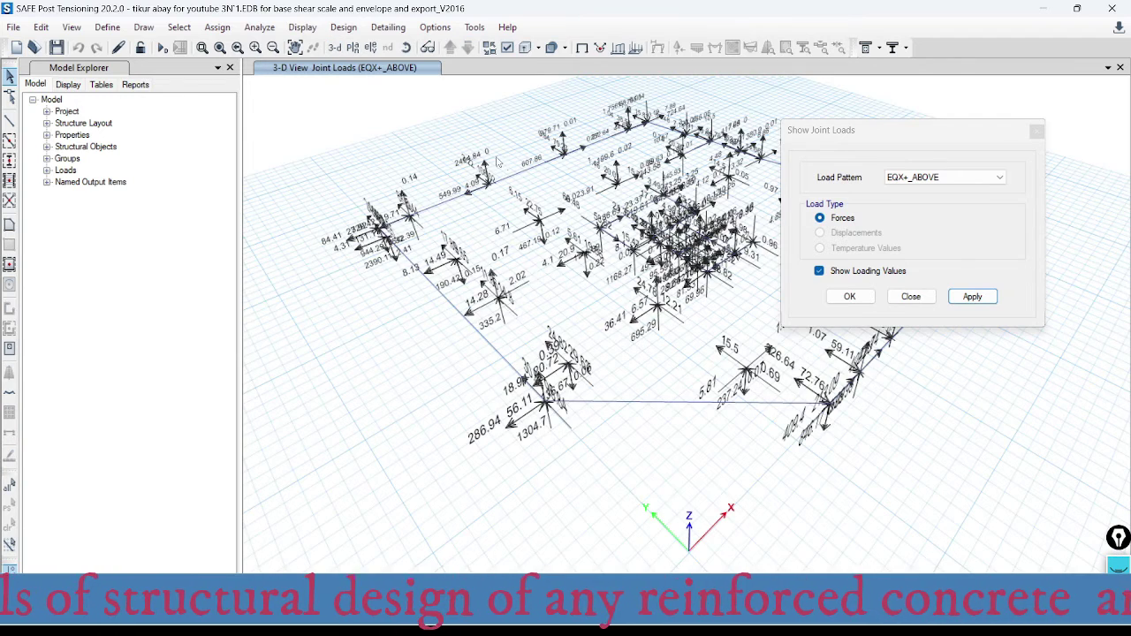
{"action": "scroll", "coordinate": [496, 157], "scroll_direction": "up", "scroll_amount": 5}
{"action": "scroll", "coordinate": [475, 232], "scroll_direction": "down", "scroll_amount": 3}
{"action": "scroll", "coordinate": [484, 238], "scroll_direction": "up", "scroll_amount": 4}
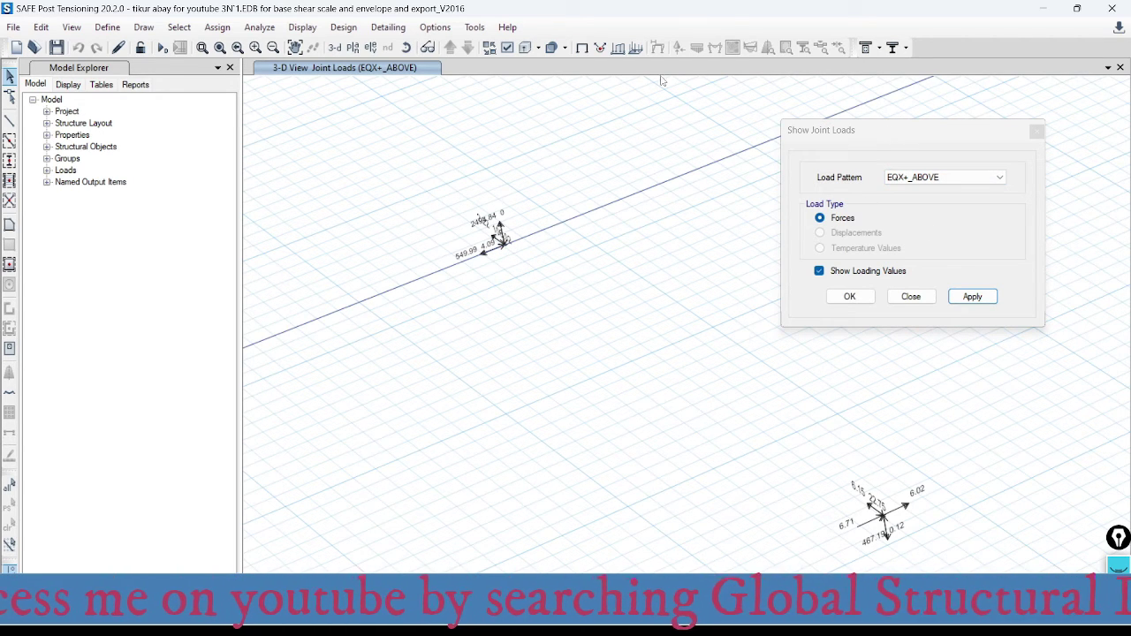
Set the maximum graphic font size to 10 points and the minimum graphic font size to 8 points
{"action": "left_click", "coordinate": [434, 28]}
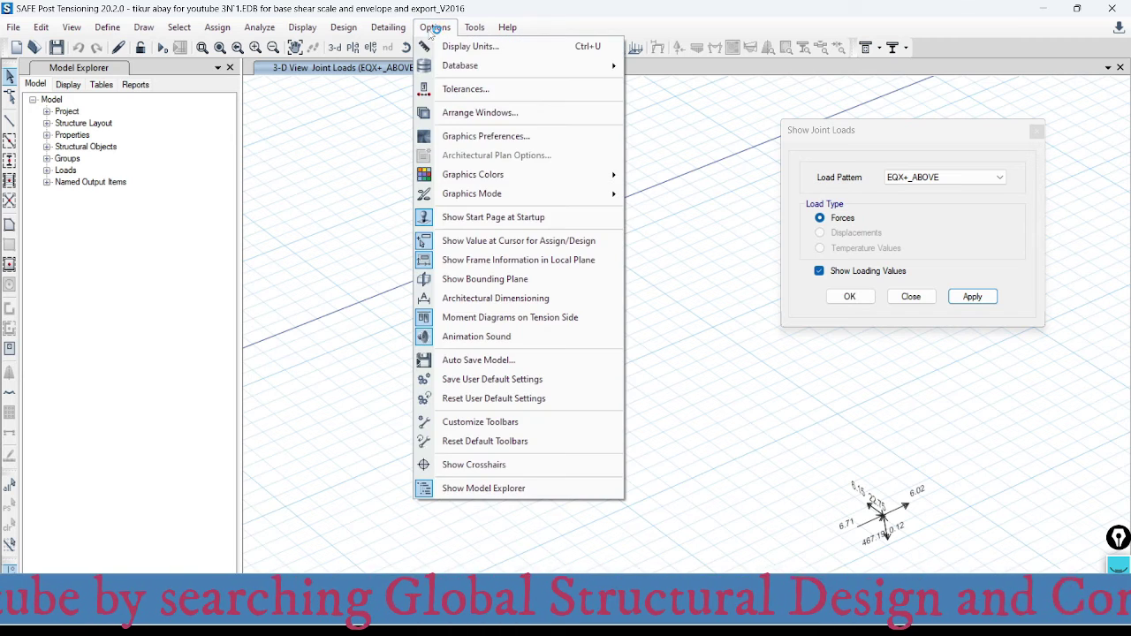
{"action": "left_click", "coordinate": [473, 137]}
{"action": "key", "text": "Tab"}
{"action": "type", "text": "1"}
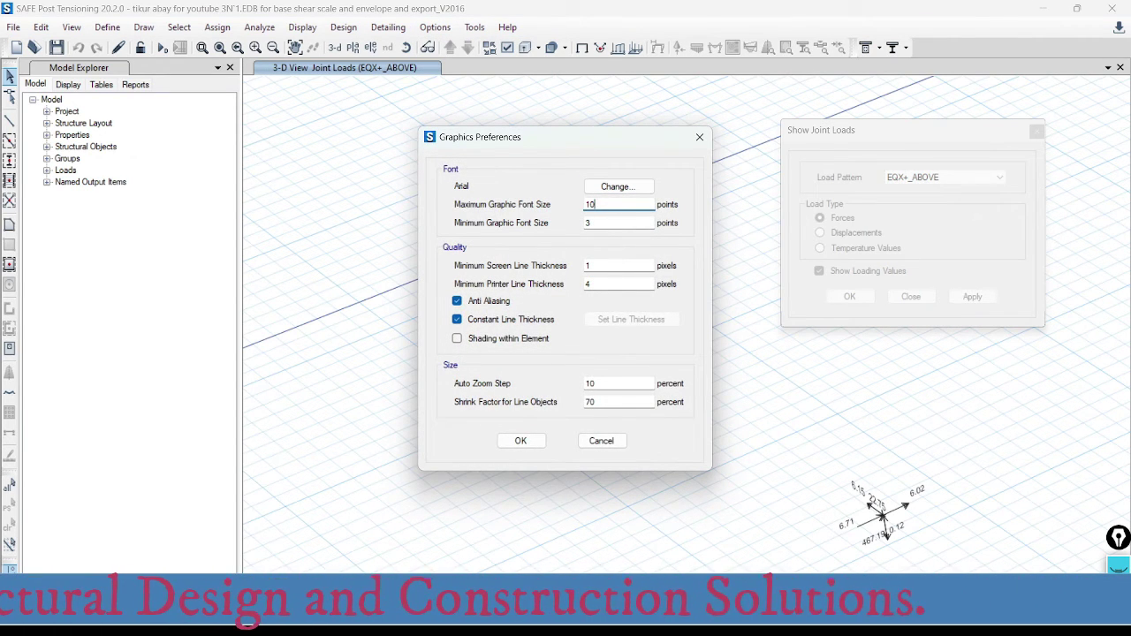
{"action": "double_click", "coordinate": [601, 224]}
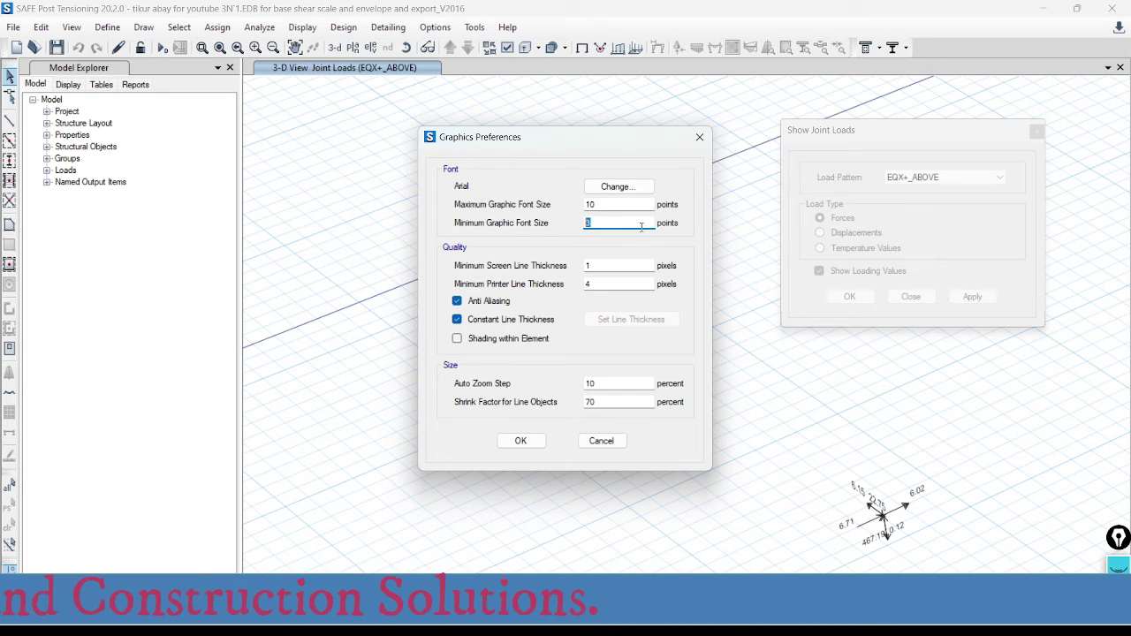
{"action": "type", "text": "8"}
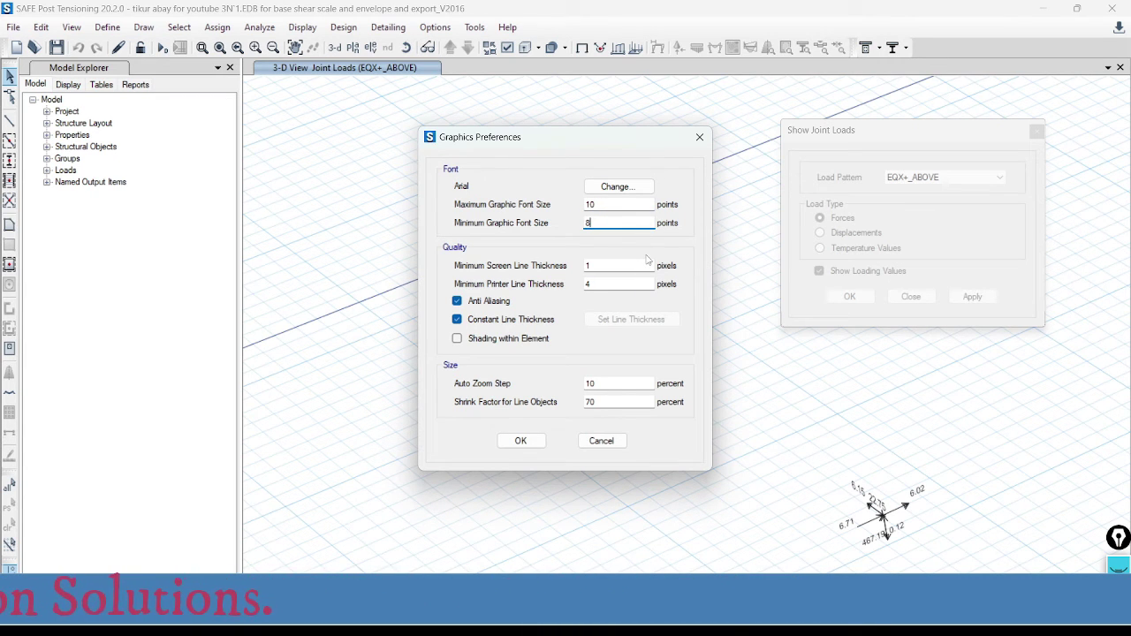
{"action": "left_click", "coordinate": [521, 441]}
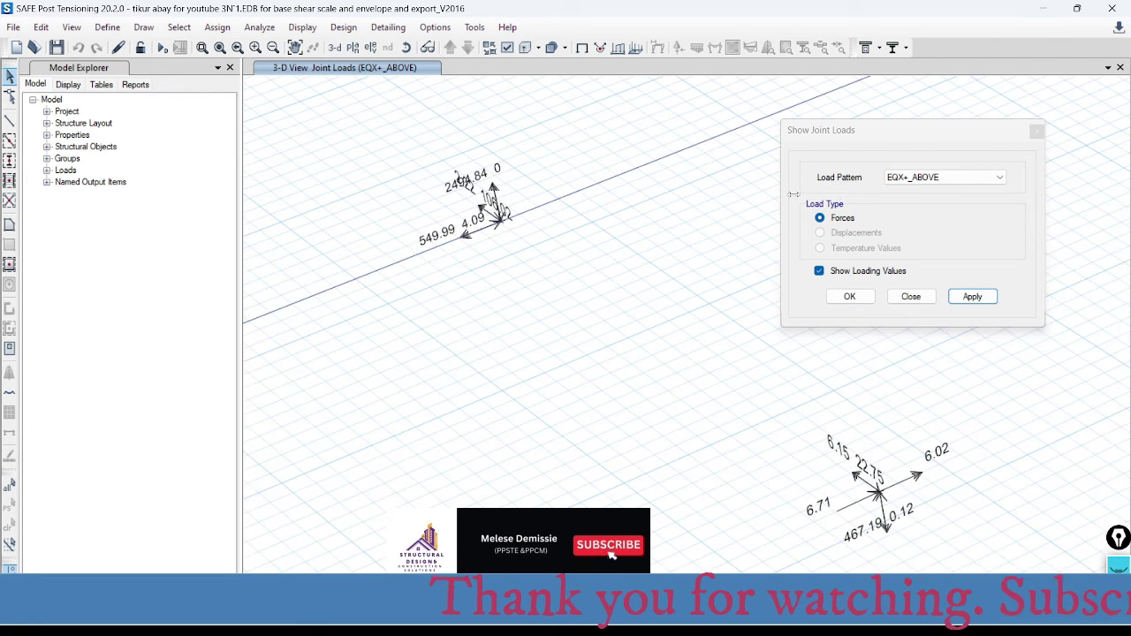
Display the joint forces for the LIVE LOAD FOR SEISMIC 1(Si2*Q)_ABOVE load pattern and inspect them at the edge joint
{"action": "left_click", "coordinate": [963, 177]}
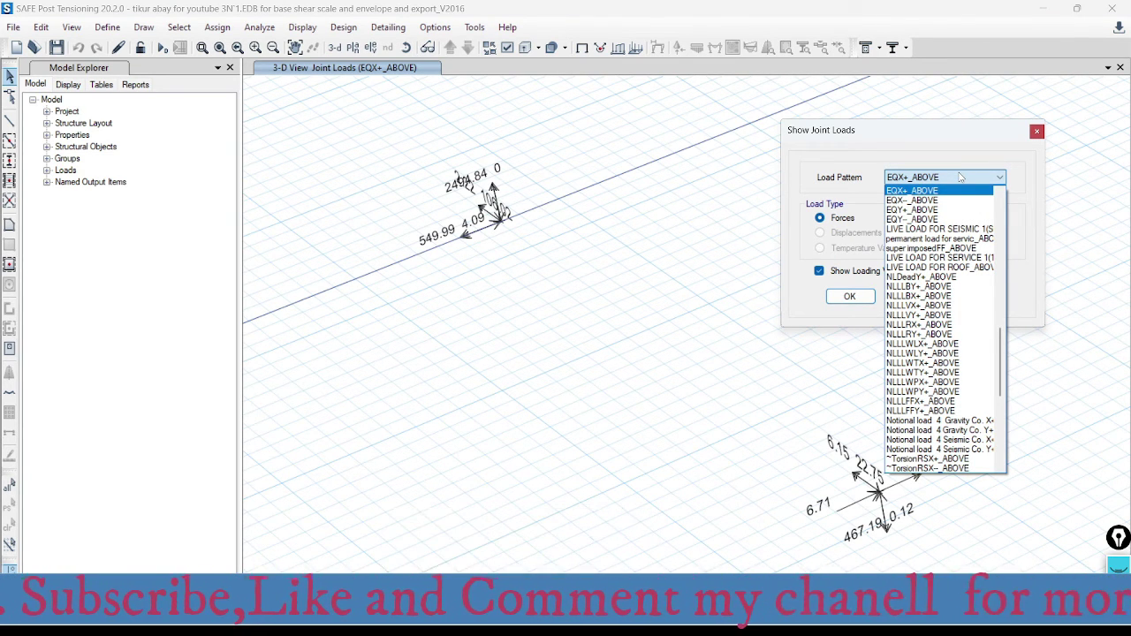
{"action": "left_click", "coordinate": [967, 229]}
{"action": "left_click", "coordinate": [971, 296]}
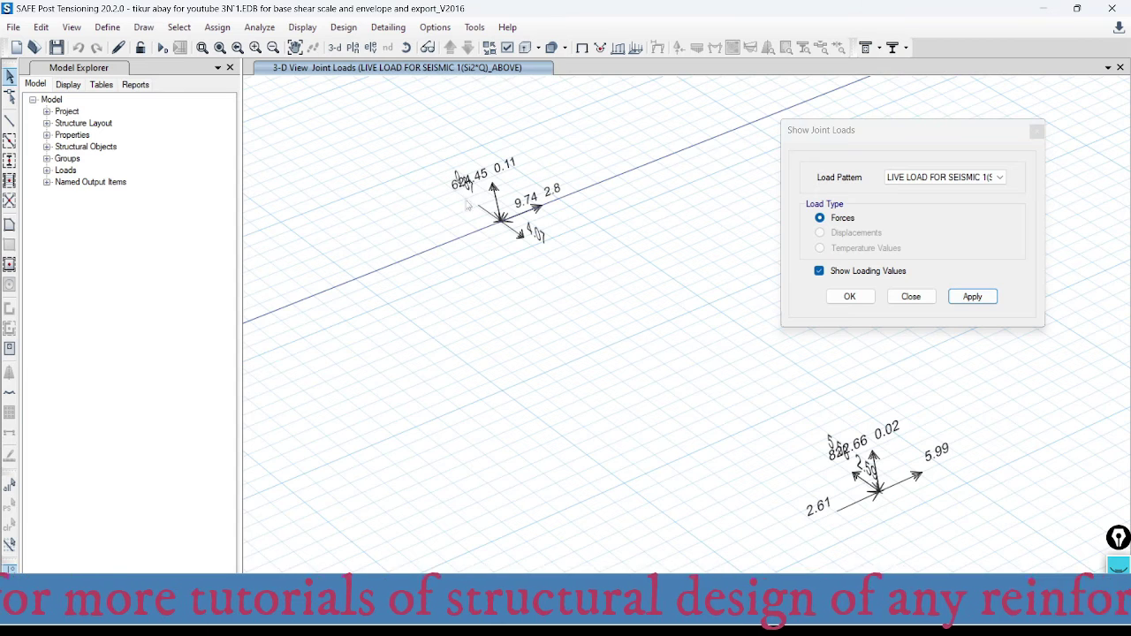
{"action": "scroll", "coordinate": [492, 196], "scroll_direction": "up", "scroll_amount": 3}
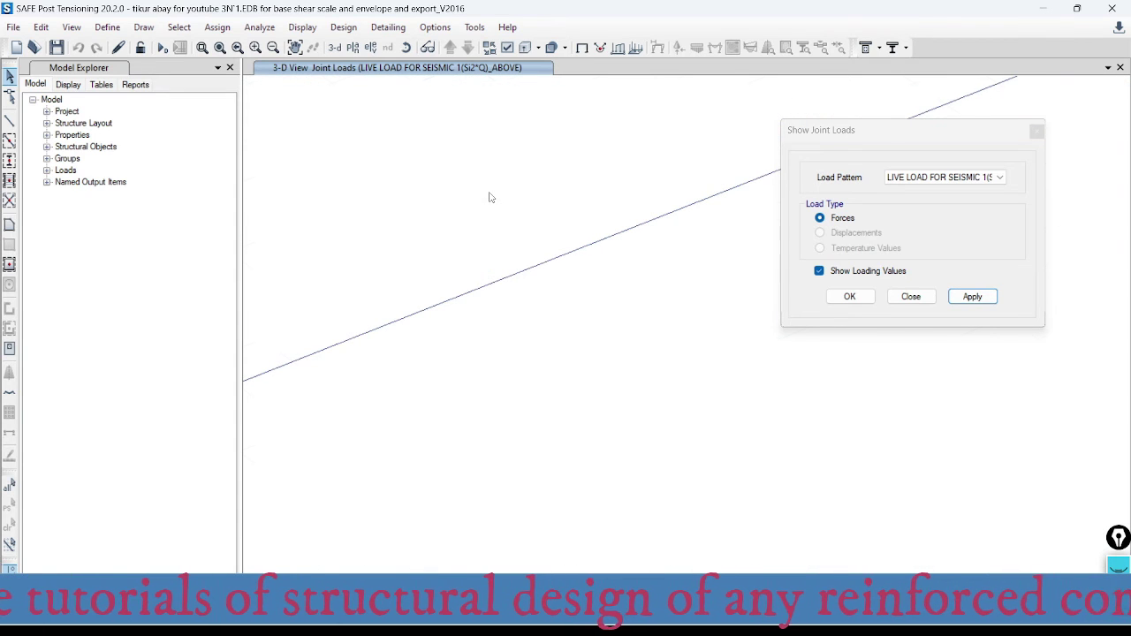
Display the joint forces for the NLDeadY+_ABOVE load pattern, followed by those for ~TorsionRSX+_ABOVE
{"action": "left_click", "coordinate": [928, 180]}
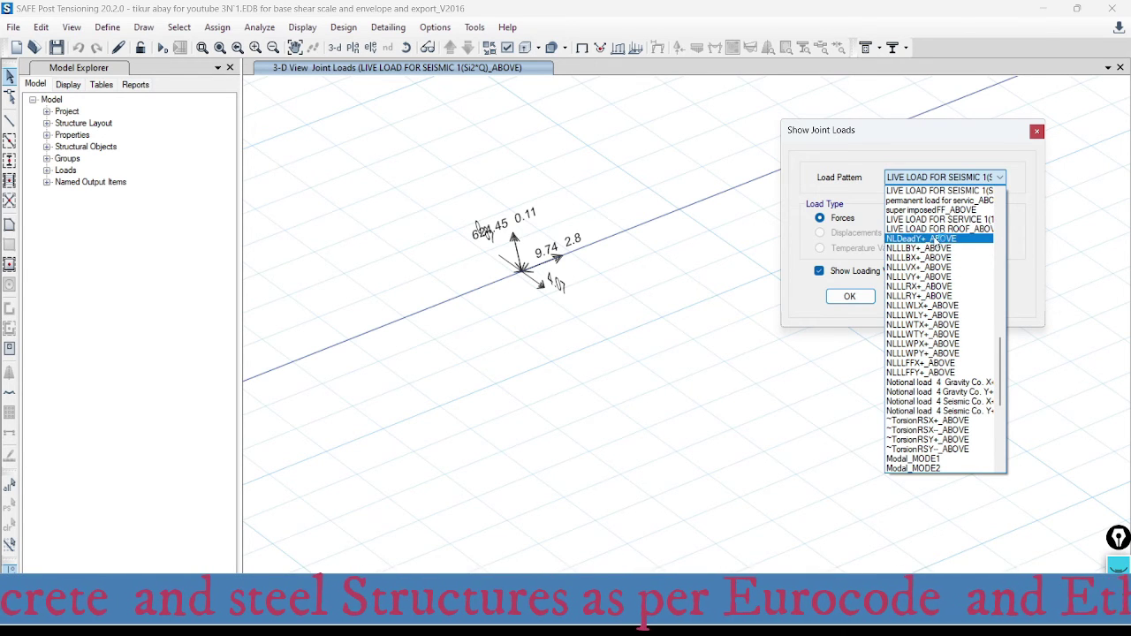
{"action": "left_click", "coordinate": [935, 239]}
{"action": "left_click", "coordinate": [973, 297]}
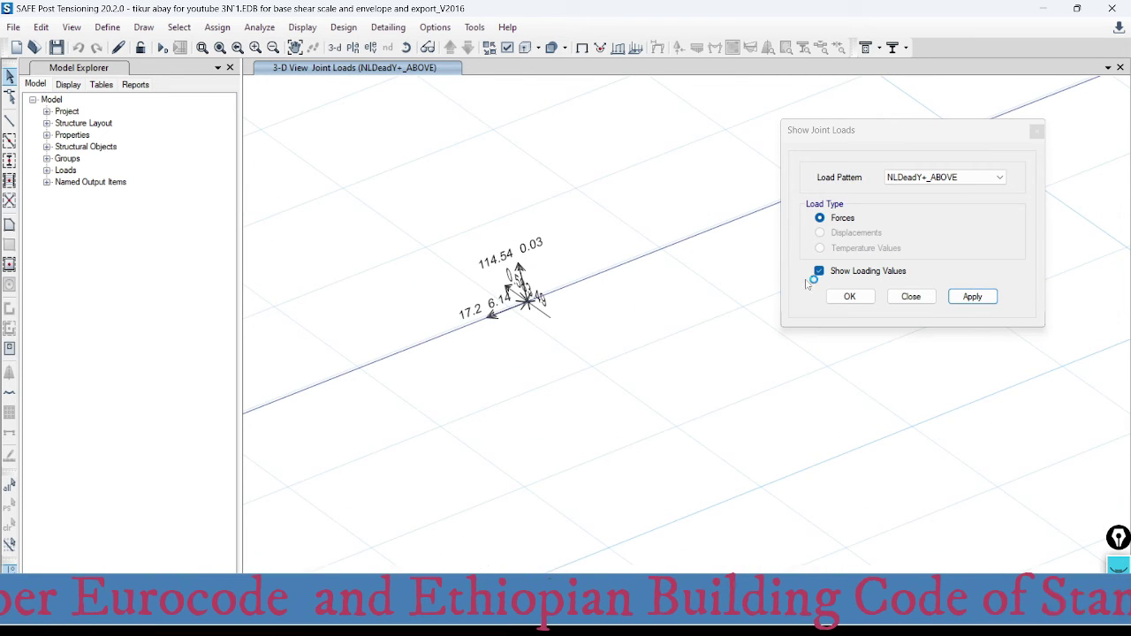
{"action": "left_click", "coordinate": [945, 178]}
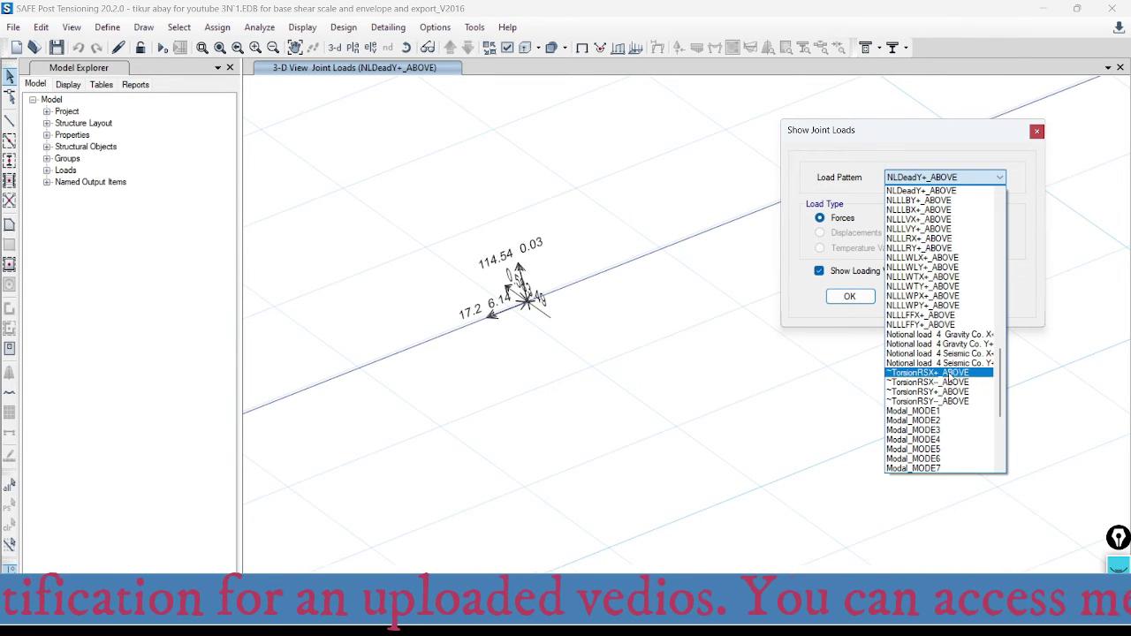
{"action": "left_click", "coordinate": [953, 373]}
{"action": "left_click", "coordinate": [972, 296]}
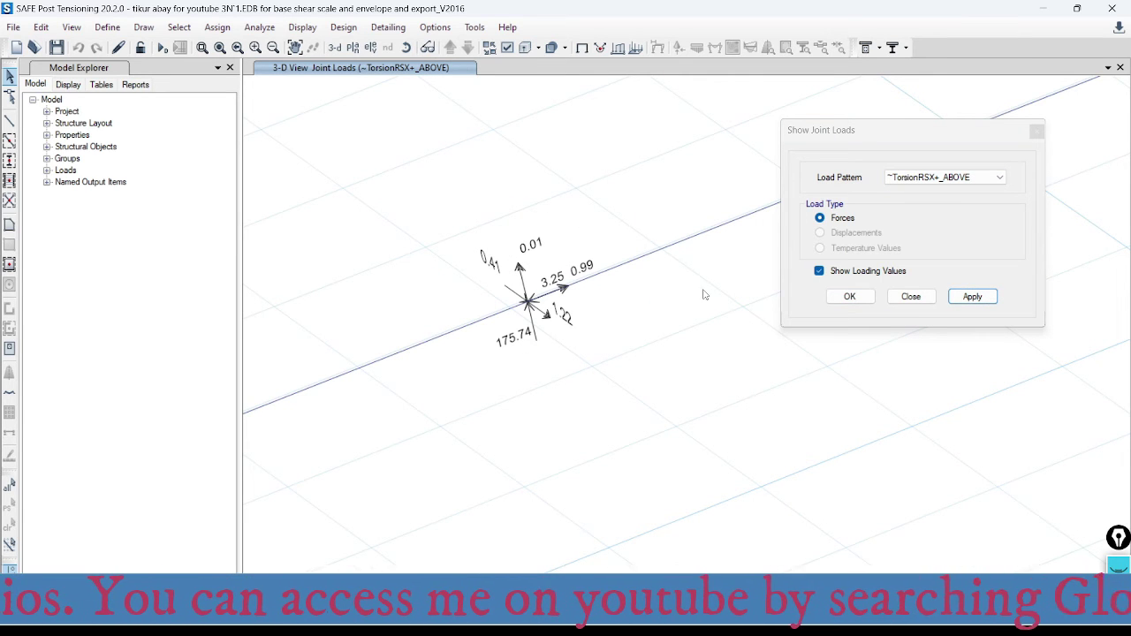
Display the joint forces for the Modal_MODE1 load pattern, review the other available patterns, and close the joint load settings
{"action": "left_click", "coordinate": [971, 184]}
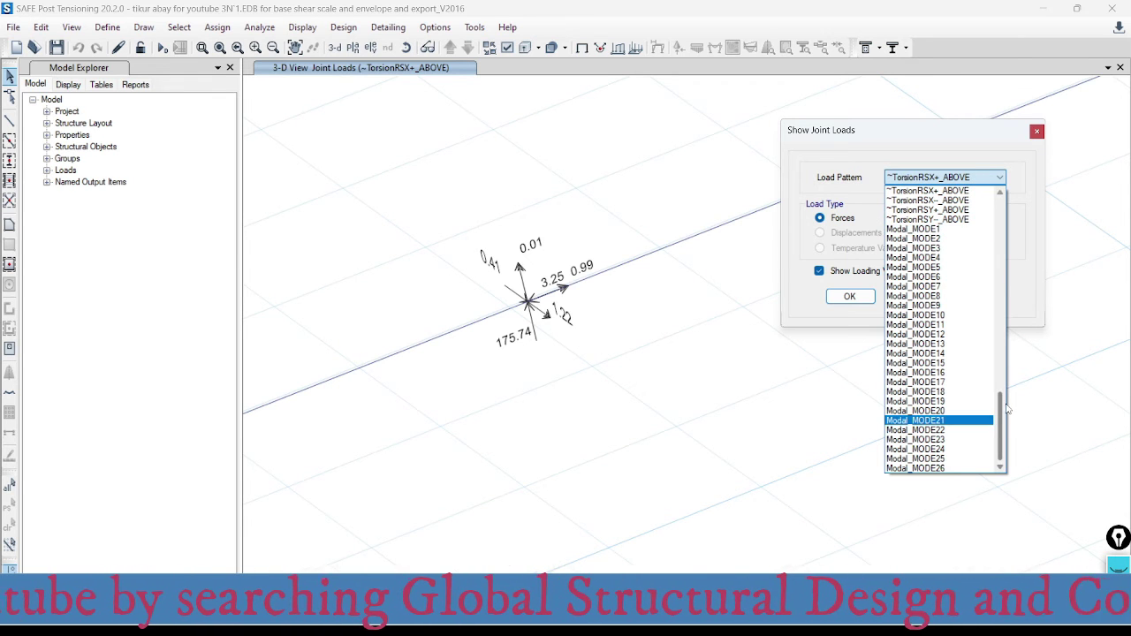
{"action": "left_click", "coordinate": [919, 229]}
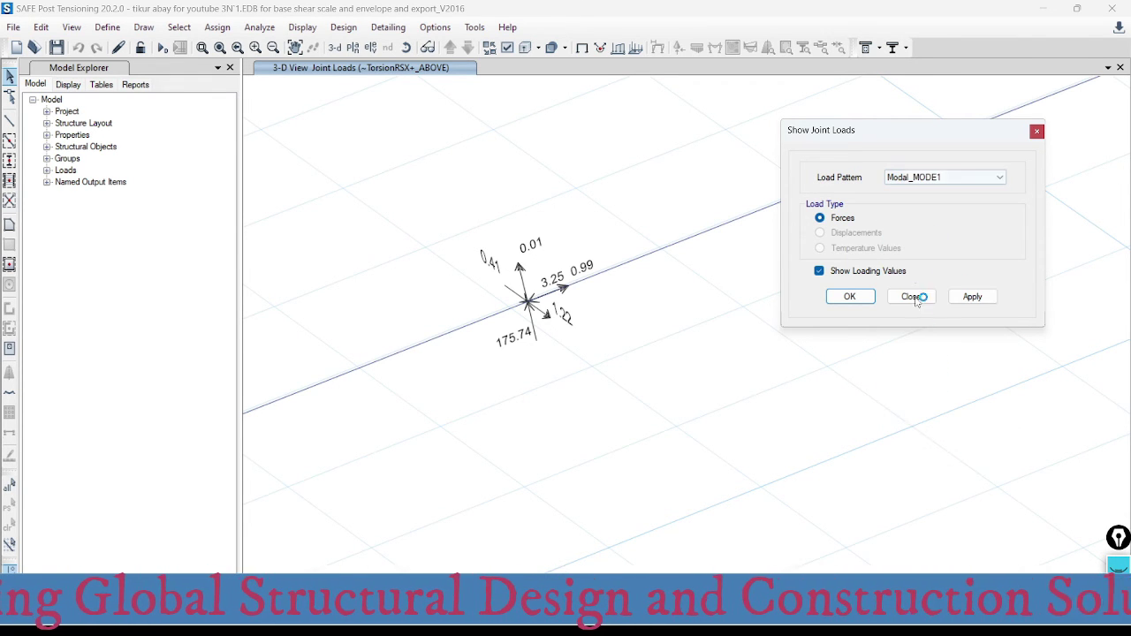
{"action": "left_click", "coordinate": [972, 296]}
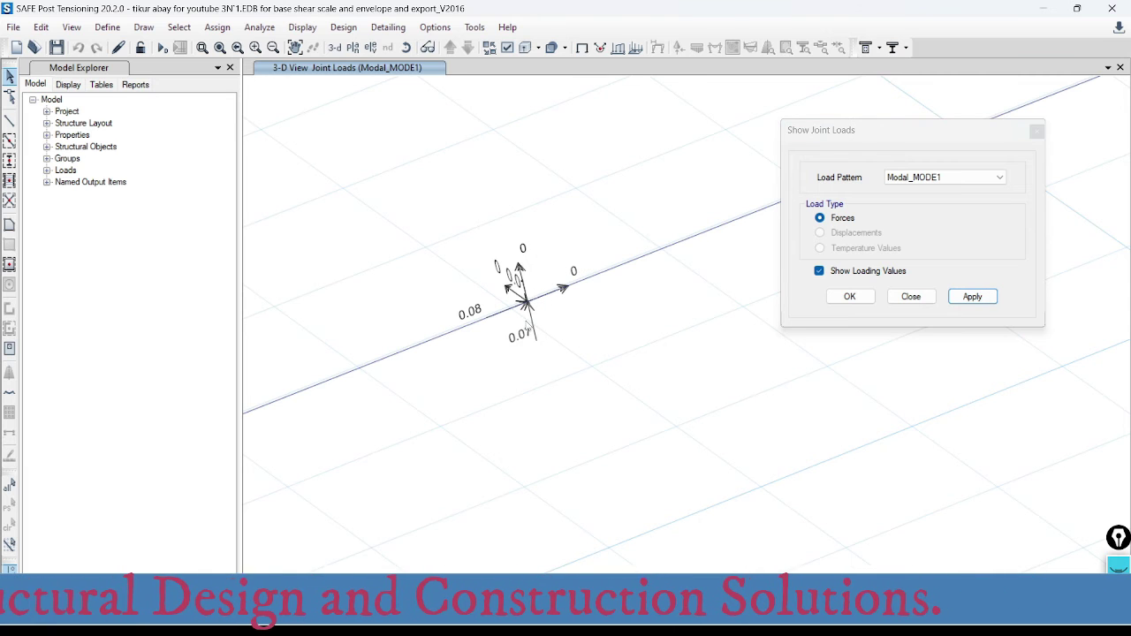
{"action": "left_click", "coordinate": [980, 179]}
{"action": "left_click_drag", "start_coordinate": [1003, 430], "coordinate": [1006, 210]}
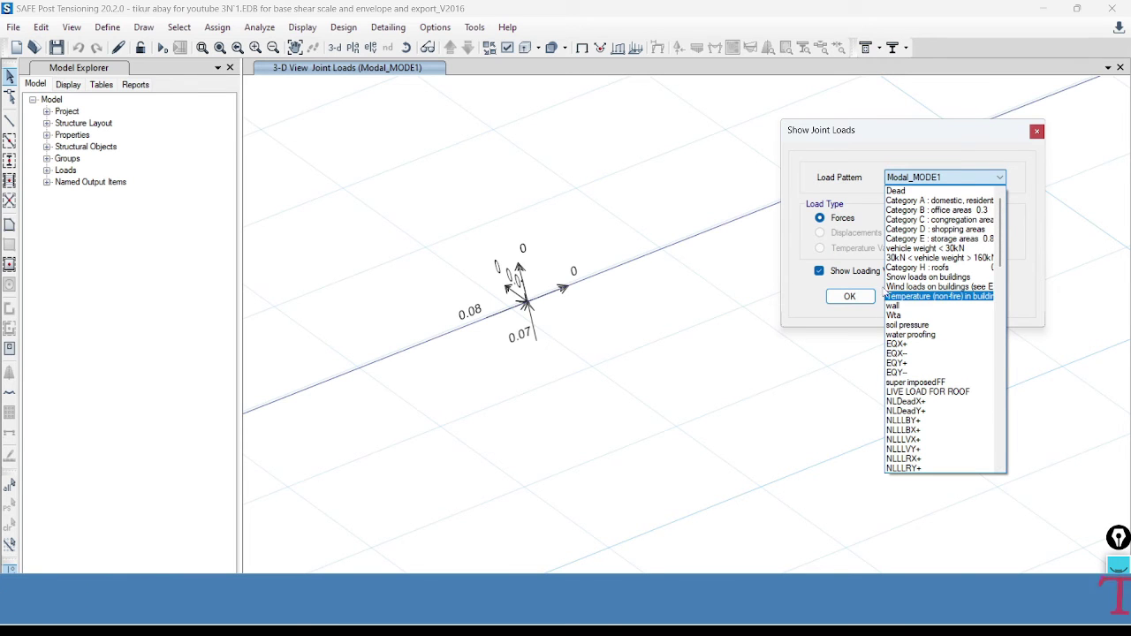
{"action": "left_click", "coordinate": [856, 299]}
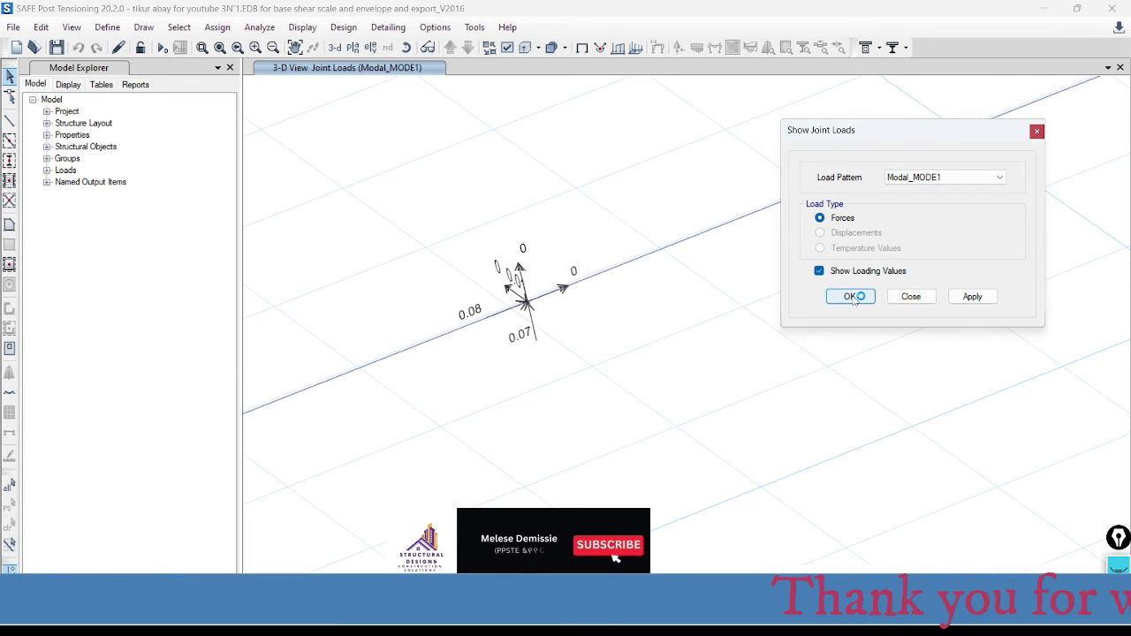
{"action": "left_click", "coordinate": [854, 299]}
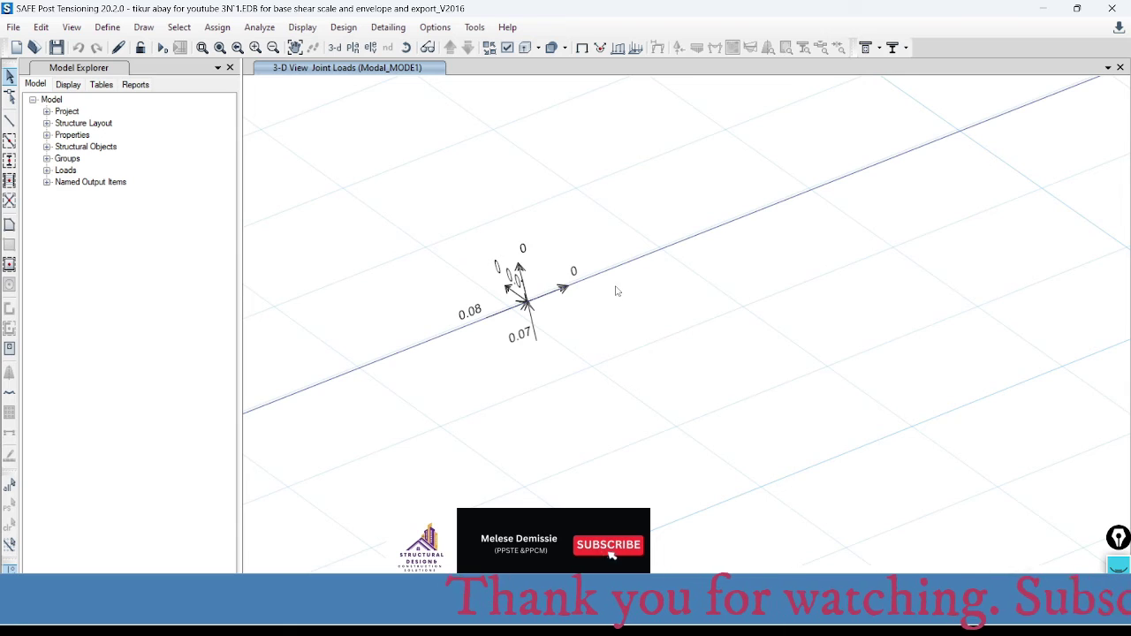
Examine the Modal_MODE1 joint loads across the whole slab in the 3-D view
{"action": "scroll", "coordinate": [617, 291], "scroll_direction": "down", "scroll_amount": 3}
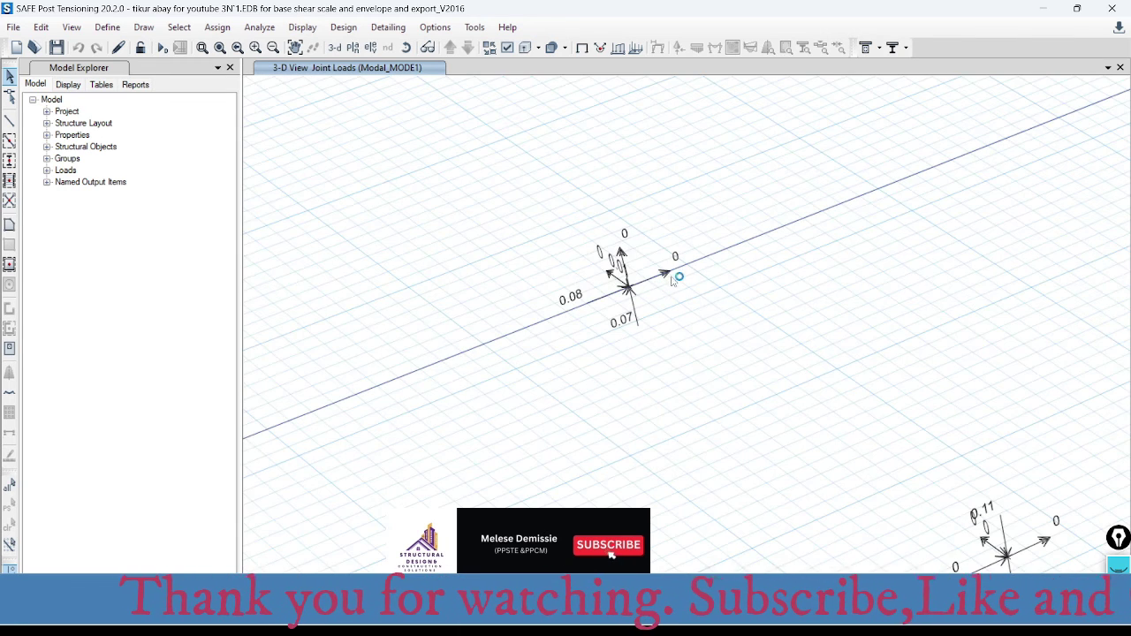
{"action": "scroll", "coordinate": [646, 263], "scroll_direction": "down", "scroll_amount": 2}
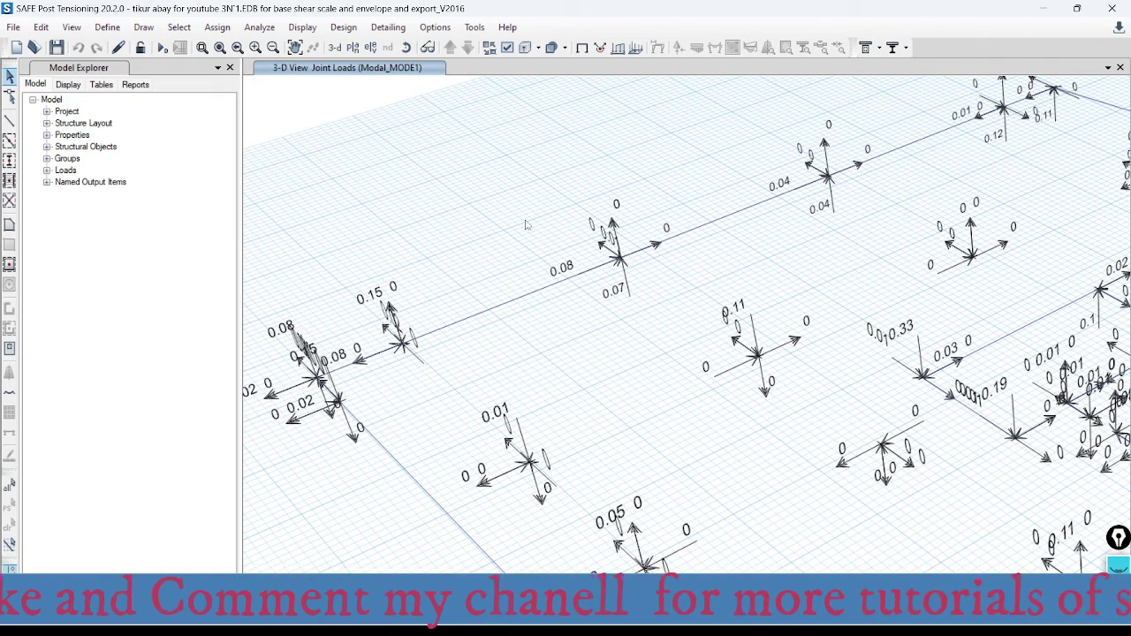
{"action": "scroll", "coordinate": [525, 225], "scroll_direction": "down", "scroll_amount": 3}
{"action": "scroll", "coordinate": [852, 332], "scroll_direction": "down", "scroll_amount": 1}
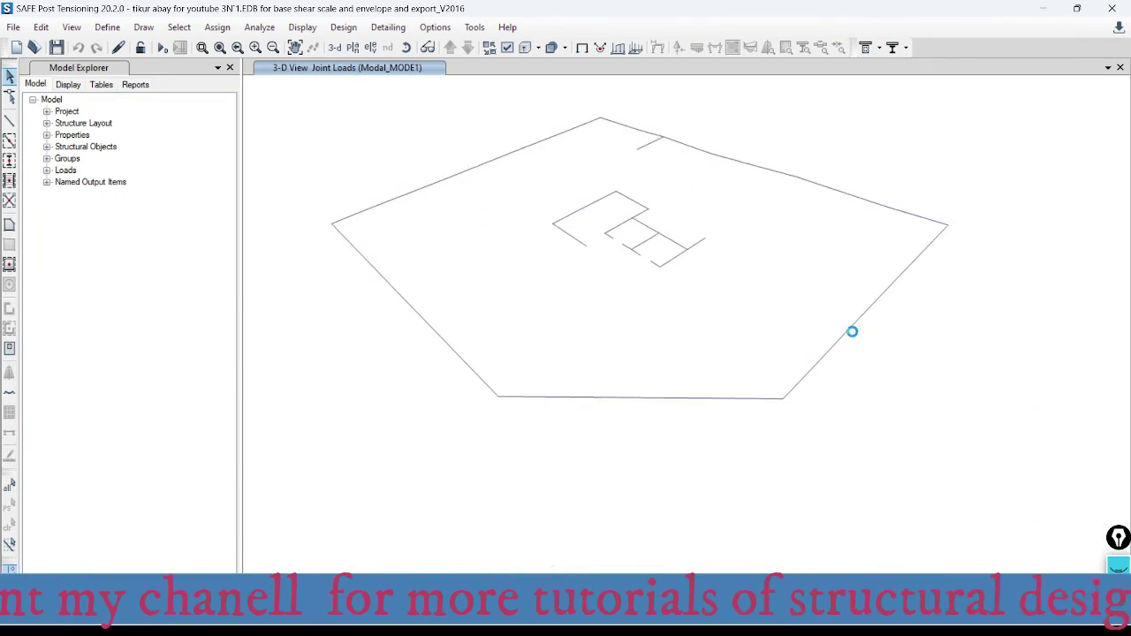
{"action": "scroll", "coordinate": [735, 283], "scroll_direction": "up", "scroll_amount": 3}
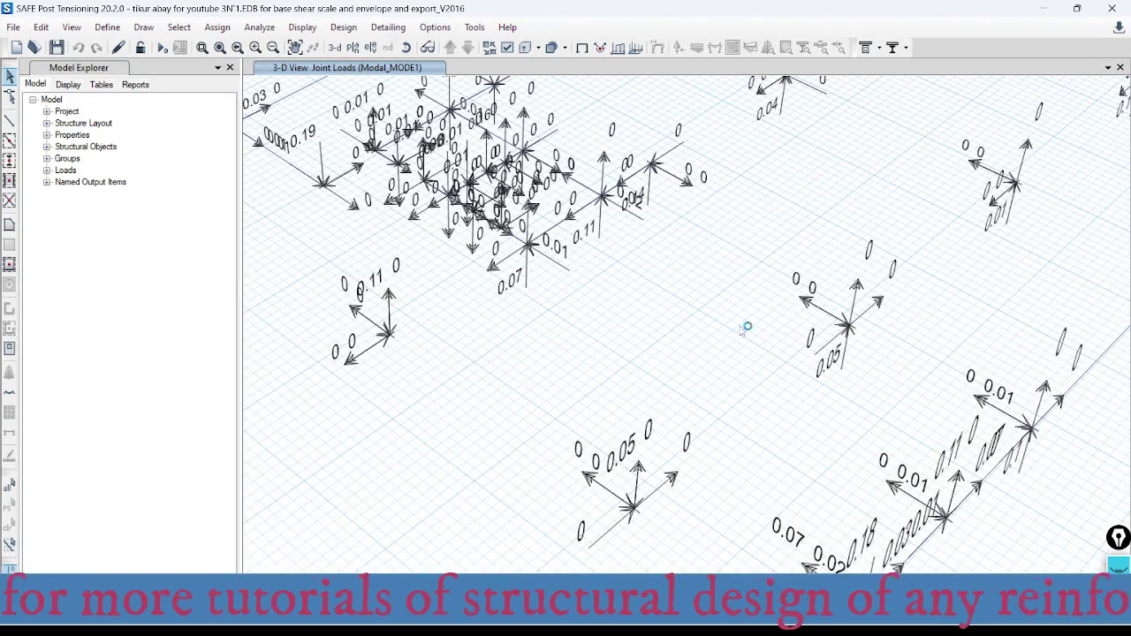
{"action": "scroll", "coordinate": [707, 340], "scroll_direction": "down", "scroll_amount": 2}
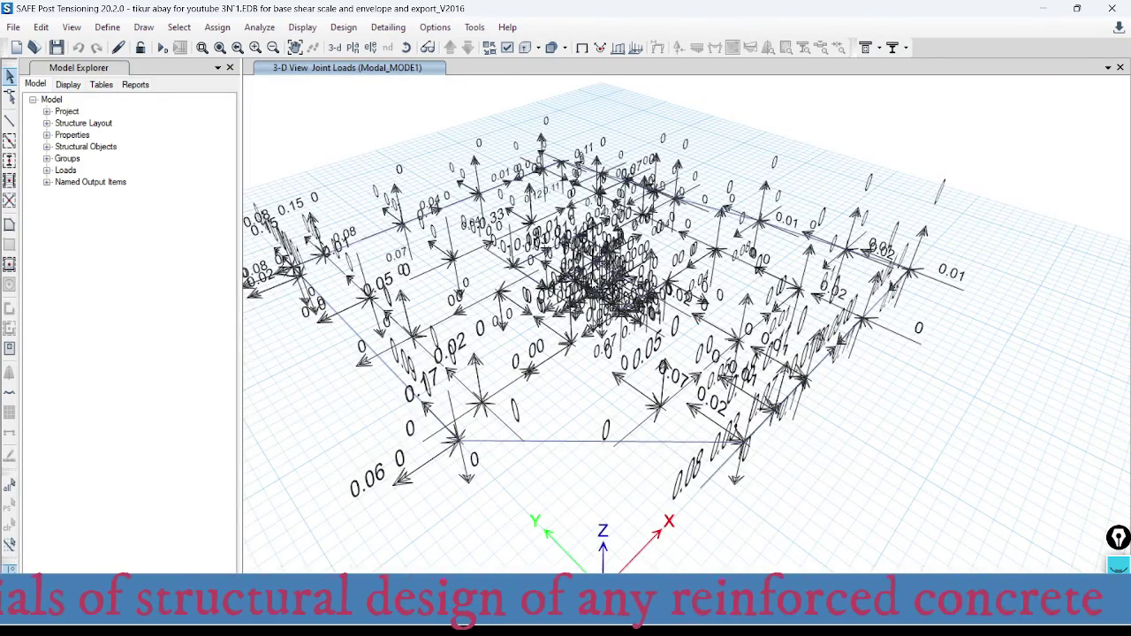
{"action": "middle_click_drag", "start_coordinate": [554, 245], "coordinate": [574, 251]}
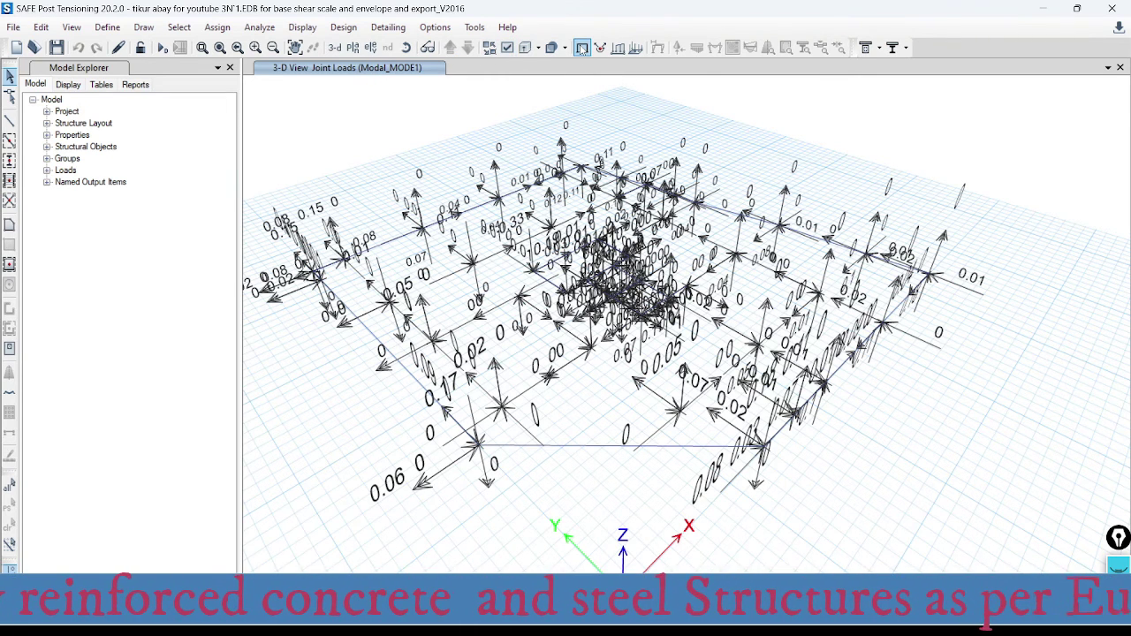
Clear the joint load display and return to the Story1 plan view at Z = 0 m
{"action": "left_click", "coordinate": [583, 48]}
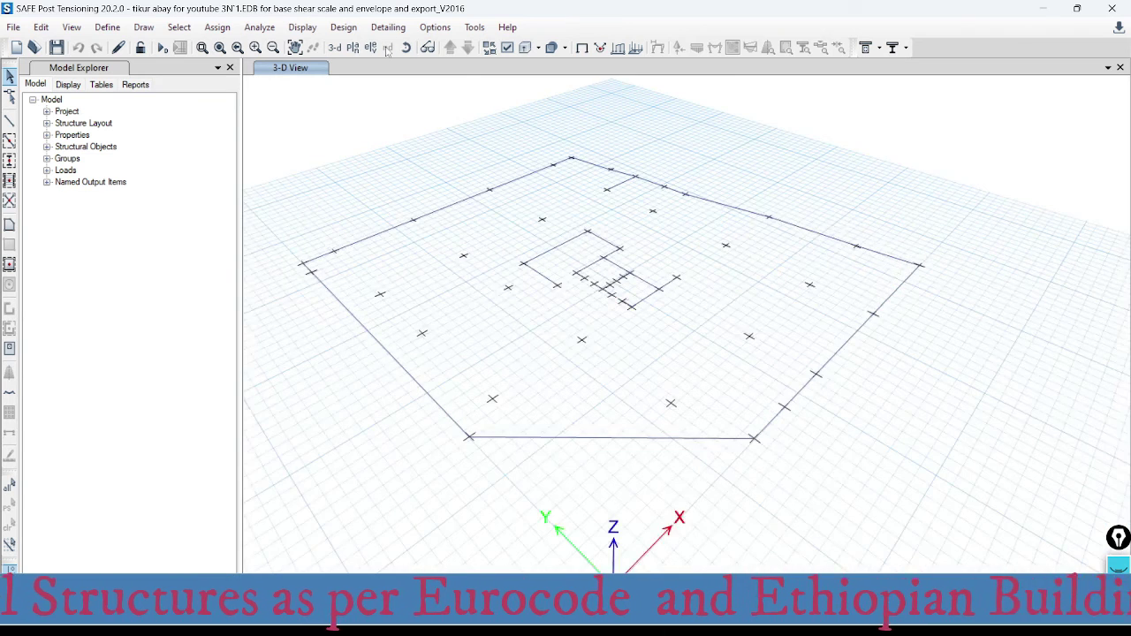
{"action": "left_click", "coordinate": [351, 48]}
{"action": "middle_click_drag", "start_coordinate": [791, 406], "coordinate": [693, 349]}
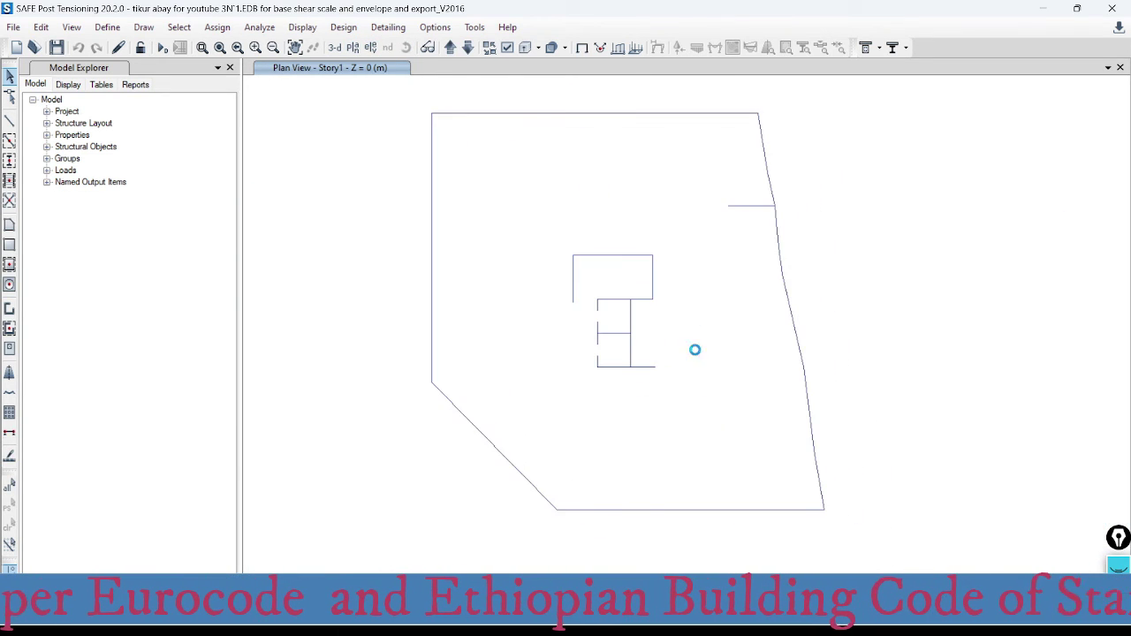
{"action": "middle_click_drag", "start_coordinate": [639, 195], "coordinate": [589, 189]}
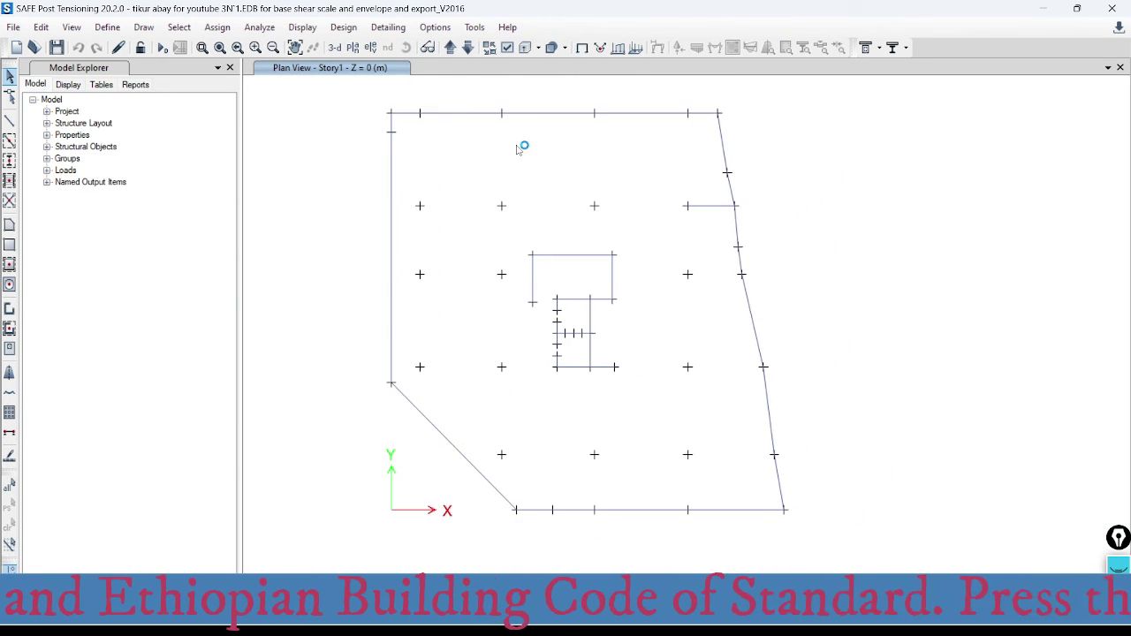